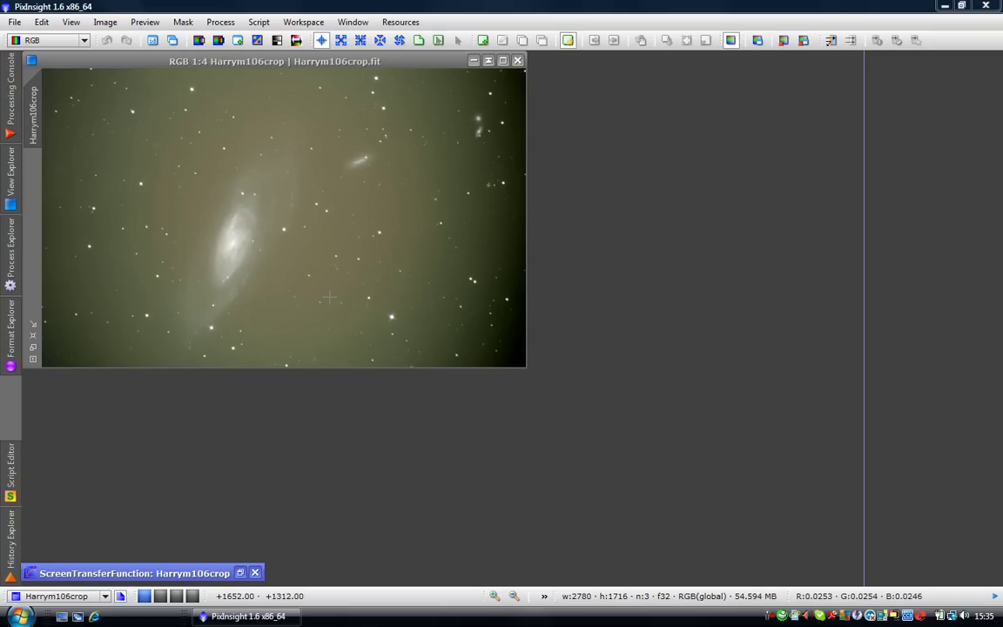
# Launch DynamicBackgroundExtraction from the Favorites list in Process Explorer
pyautogui.click(11, 228)
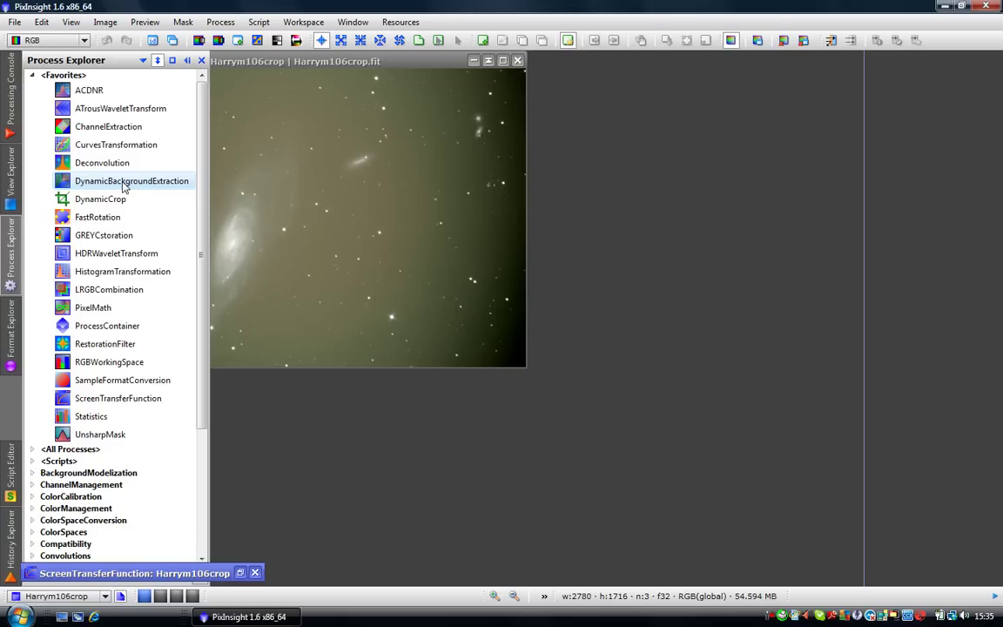
pyautogui.doubleClick(124, 182)
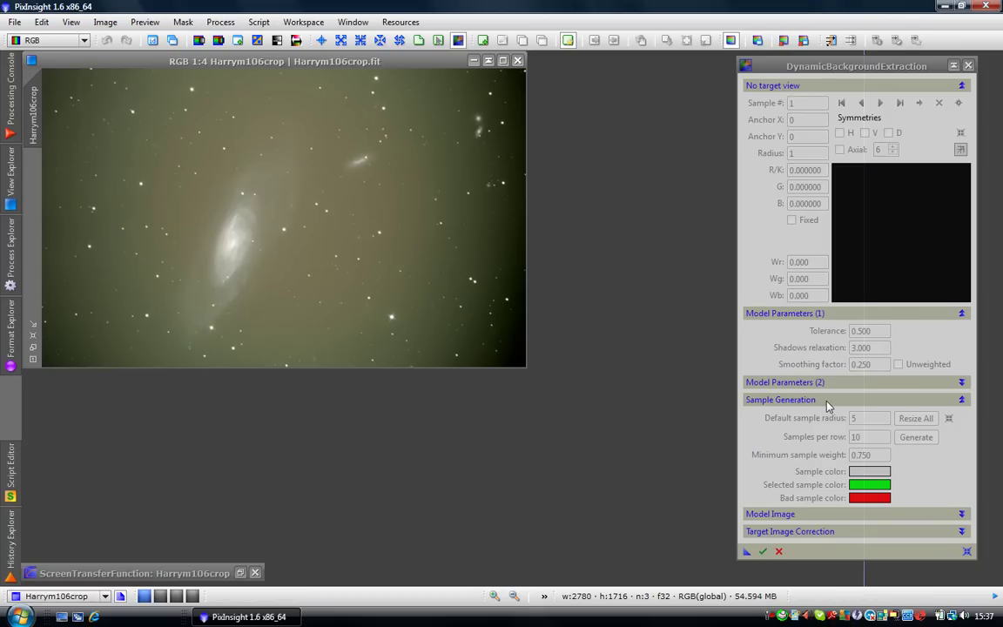
# Make the M106 image the DBE target, with Default sample radius 14 and Samples per row 20
pyautogui.click(417, 120)
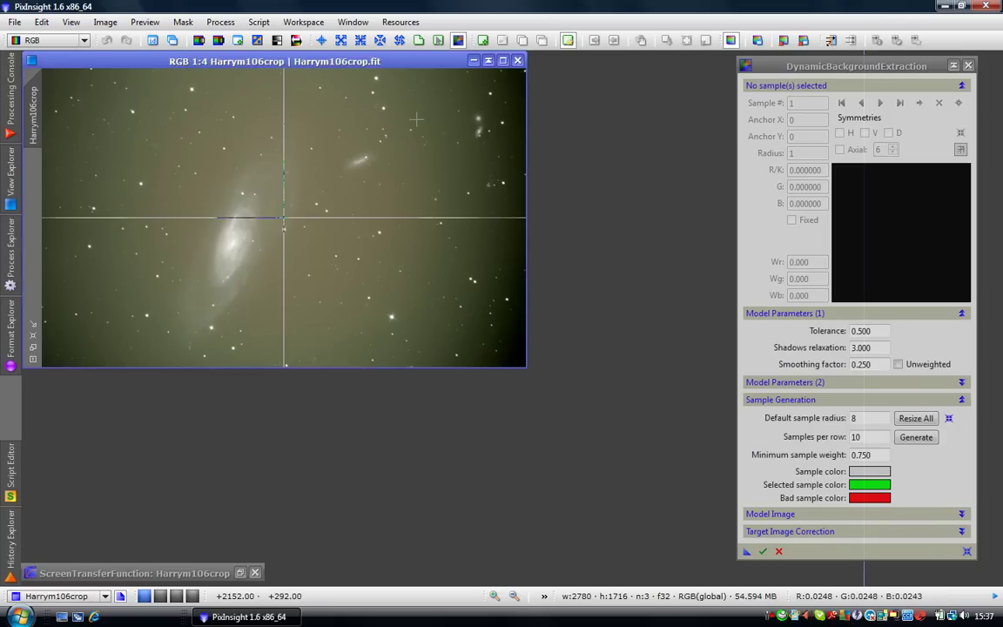
pyautogui.click(861, 418)
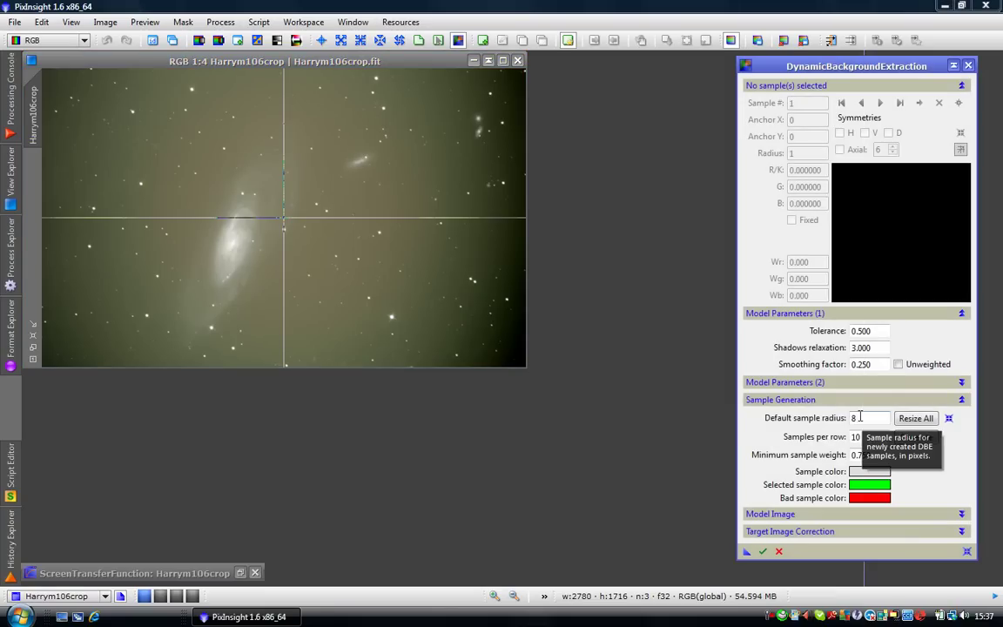
pyautogui.press('BackSpace')
pyautogui.write('14')
pyautogui.click(866, 437)
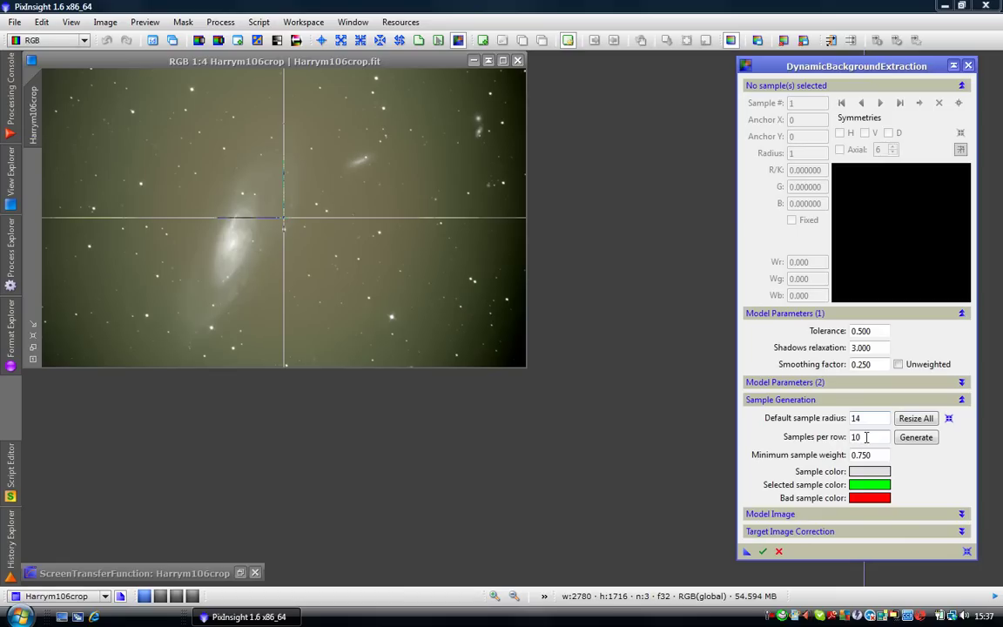
pyautogui.press('BackSpace')
pyautogui.press('BackSpace')
pyautogui.write('20')
# Generate the sample grid, lower Minimum sample weight to 0.150, and regenerate it to 205 samples
pyautogui.click(926, 446)
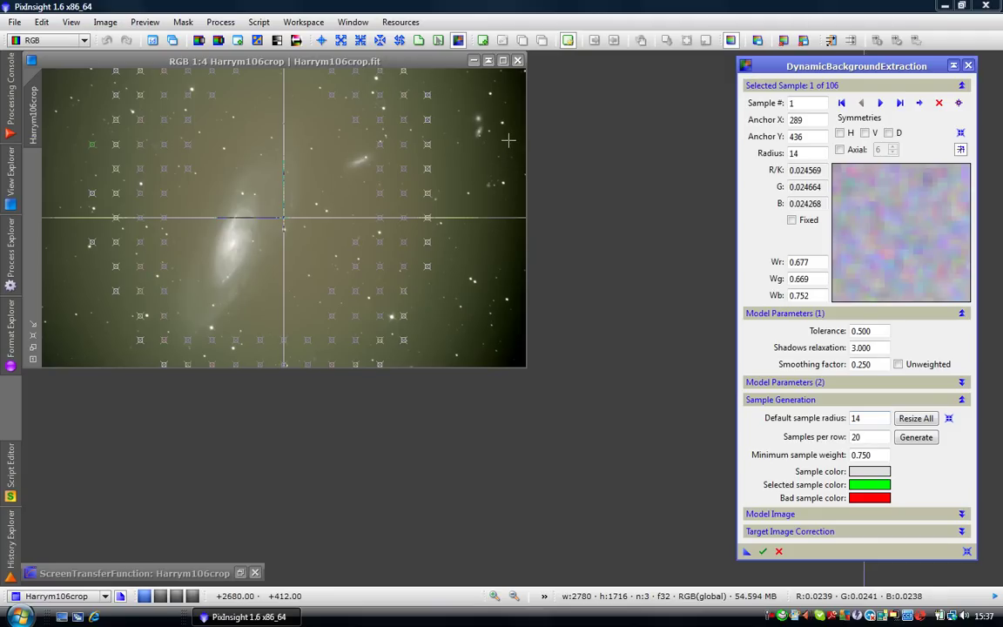
pyautogui.click(860, 455)
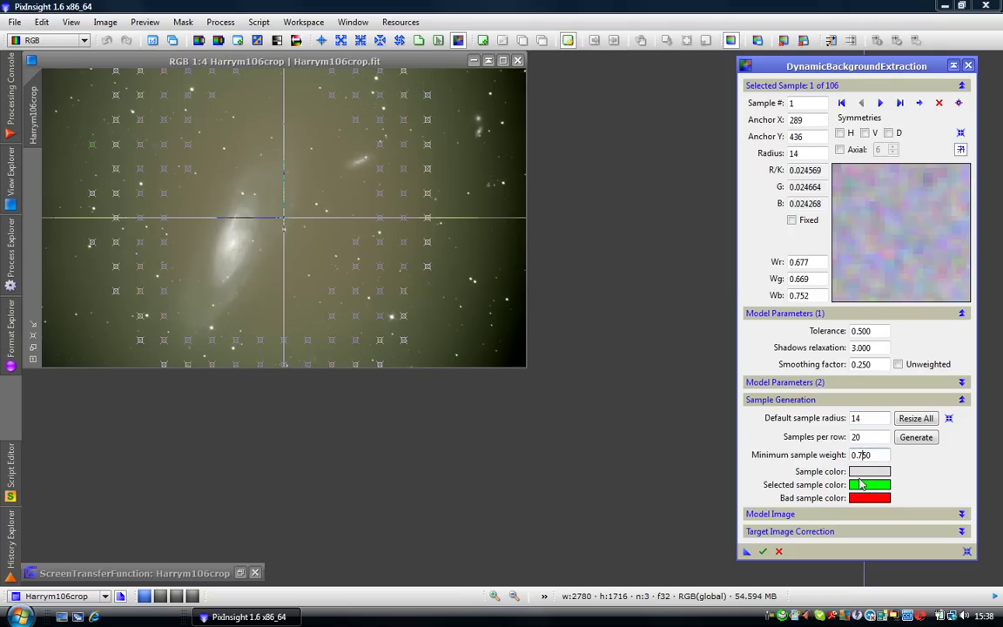
pyautogui.press('BackSpace')
pyautogui.write('1')
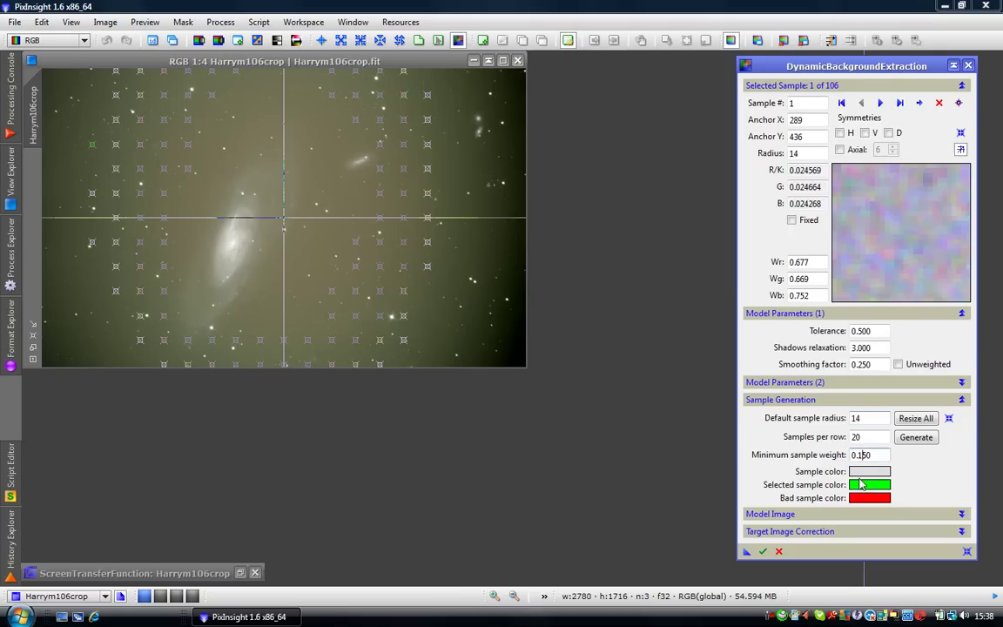
pyautogui.click(916, 439)
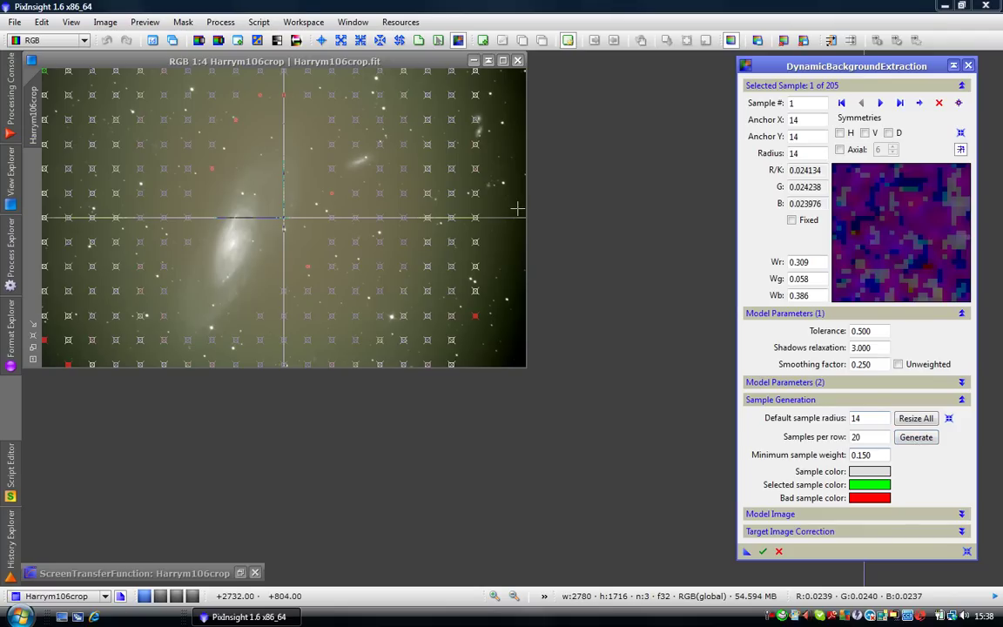
# Place background samples down the right edge, from the top-right to the bottom-right corner
pyautogui.click(518, 69)
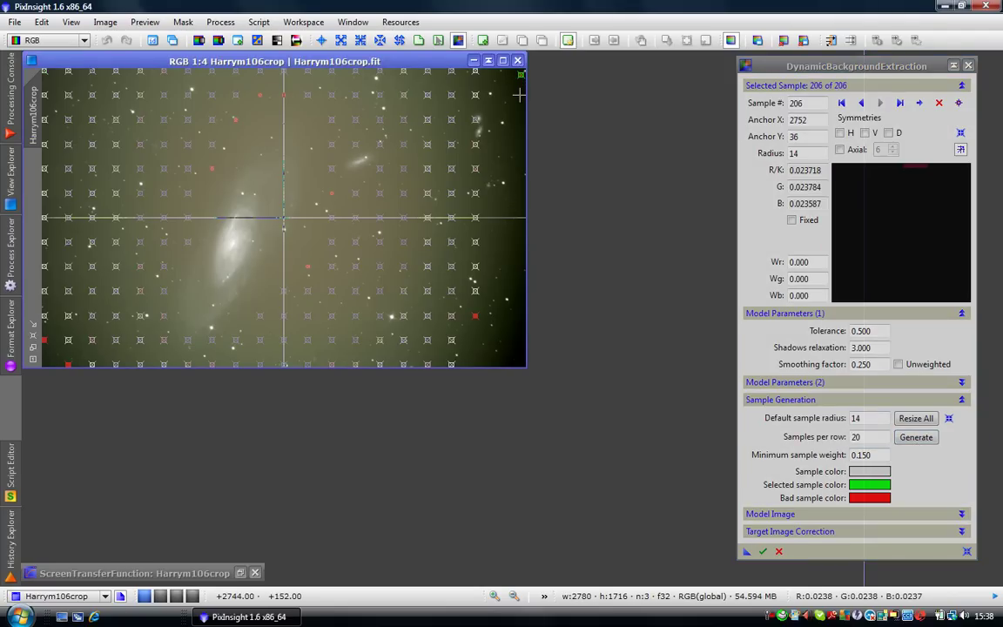
pyautogui.click(521, 94)
pyautogui.click(521, 128)
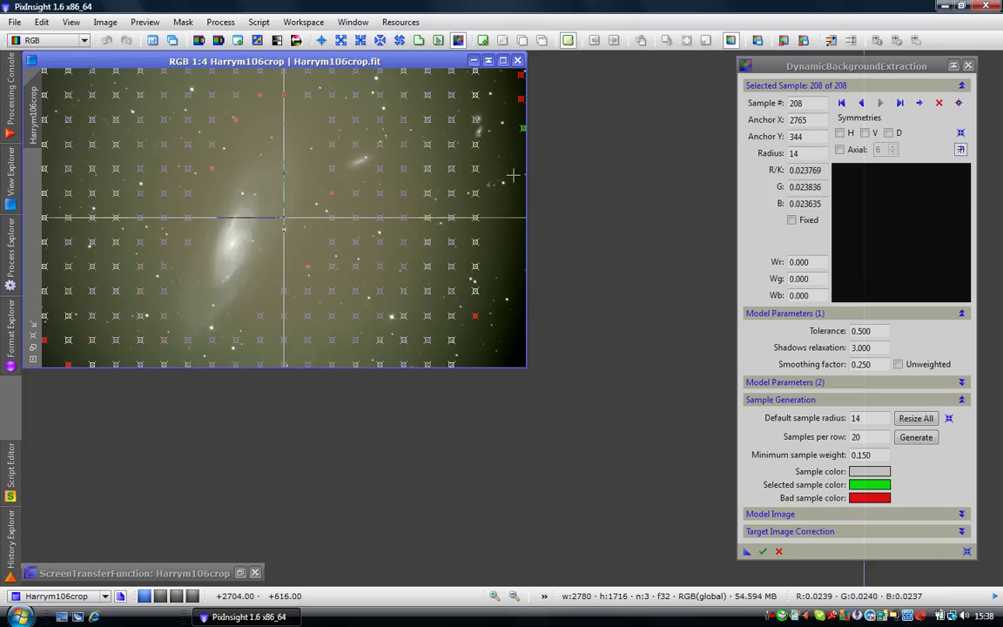
pyautogui.click(518, 157)
pyautogui.click(521, 192)
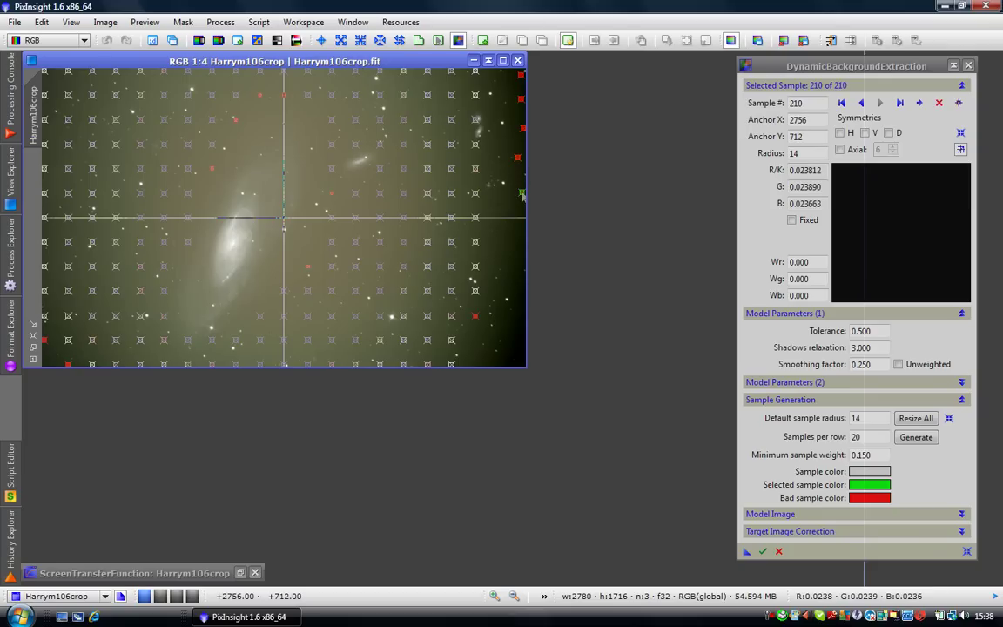
pyautogui.click(520, 232)
pyautogui.click(520, 264)
pyautogui.click(520, 298)
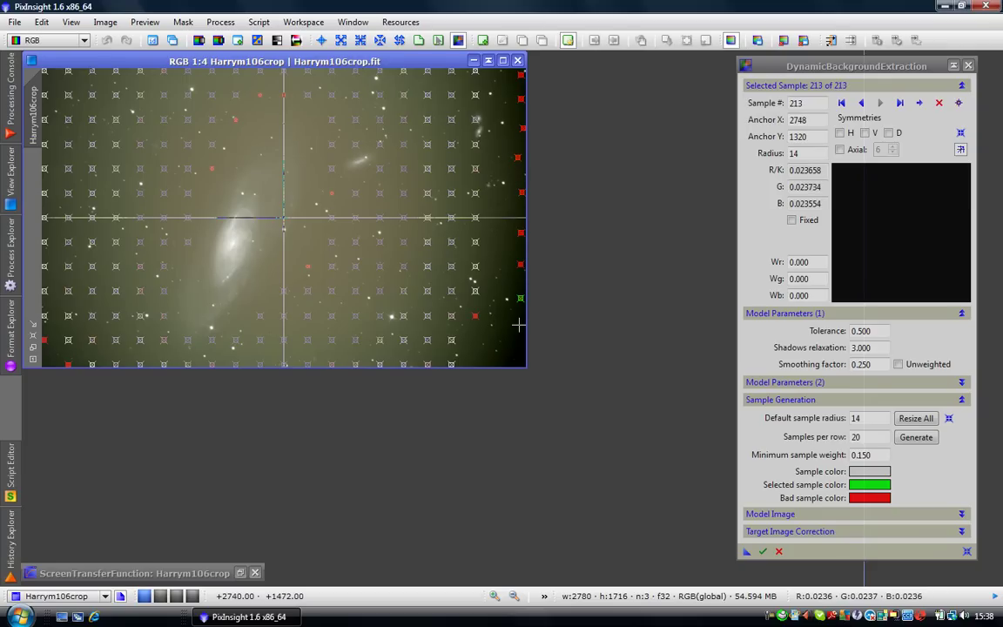
pyautogui.click(519, 326)
pyautogui.click(522, 362)
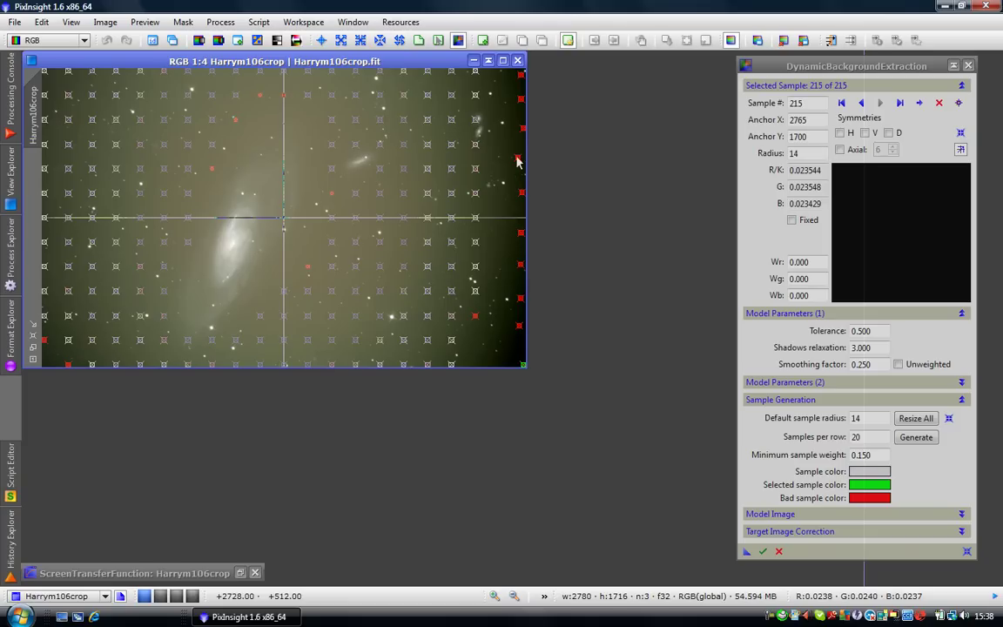
pyautogui.click(521, 74)
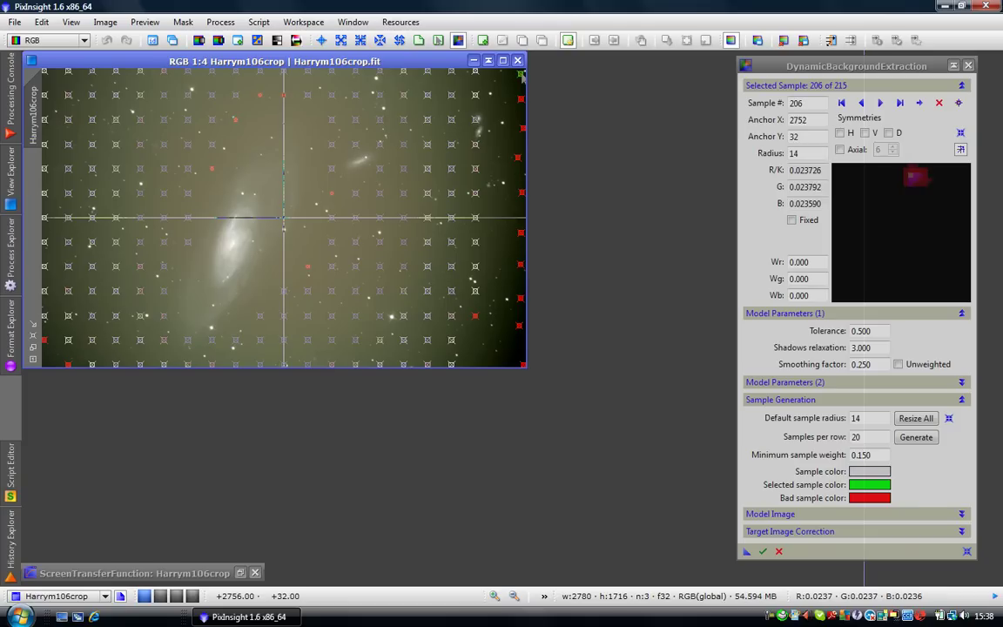
# Add samples at the bottom-left corner, near the bottom-right, and back up the right edge, reaching 225
pyautogui.click(44, 363)
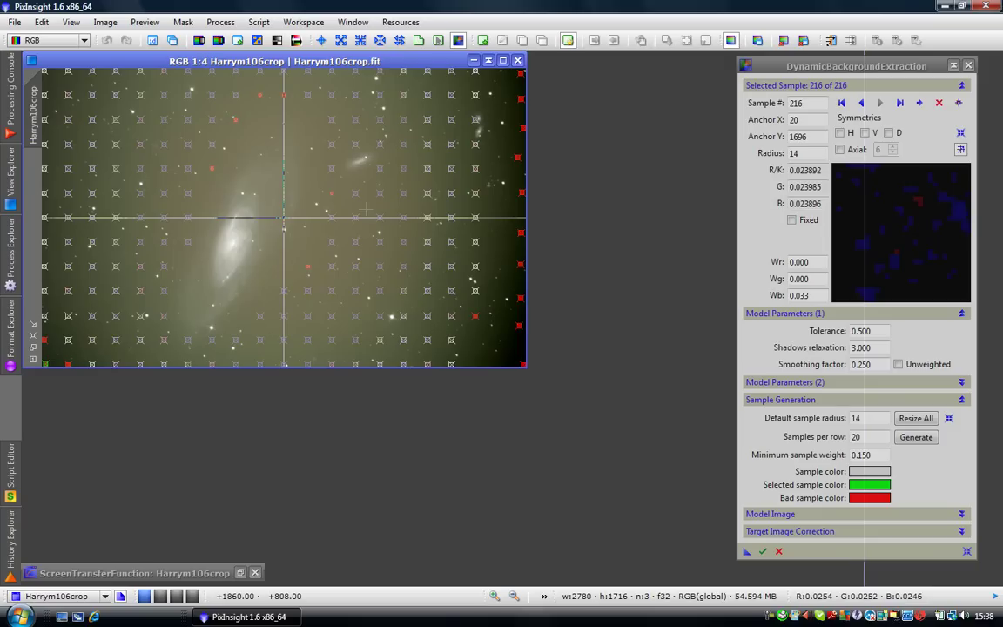
pyautogui.click(502, 345)
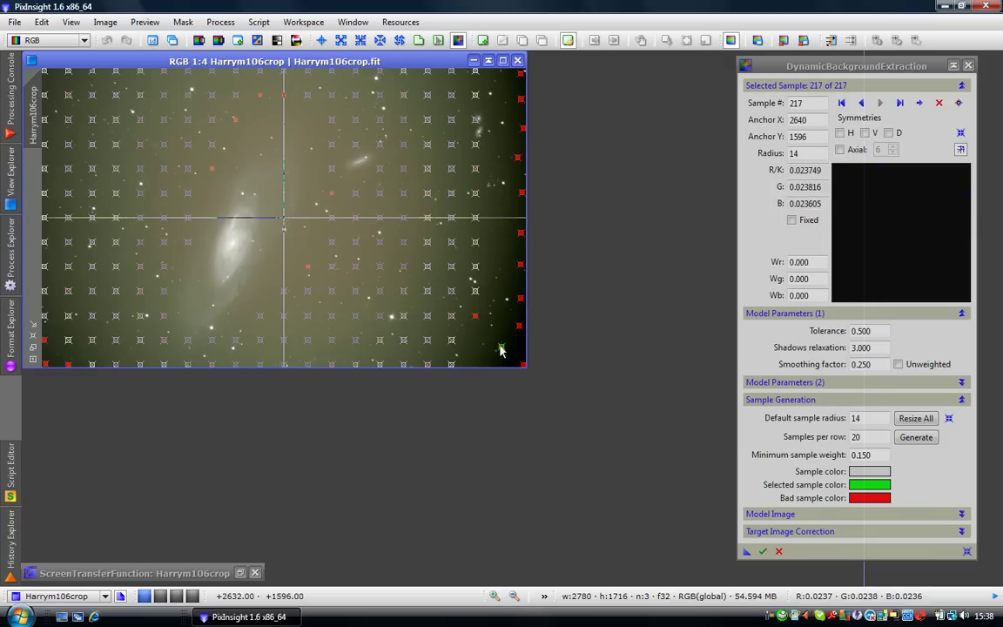
pyautogui.click(471, 362)
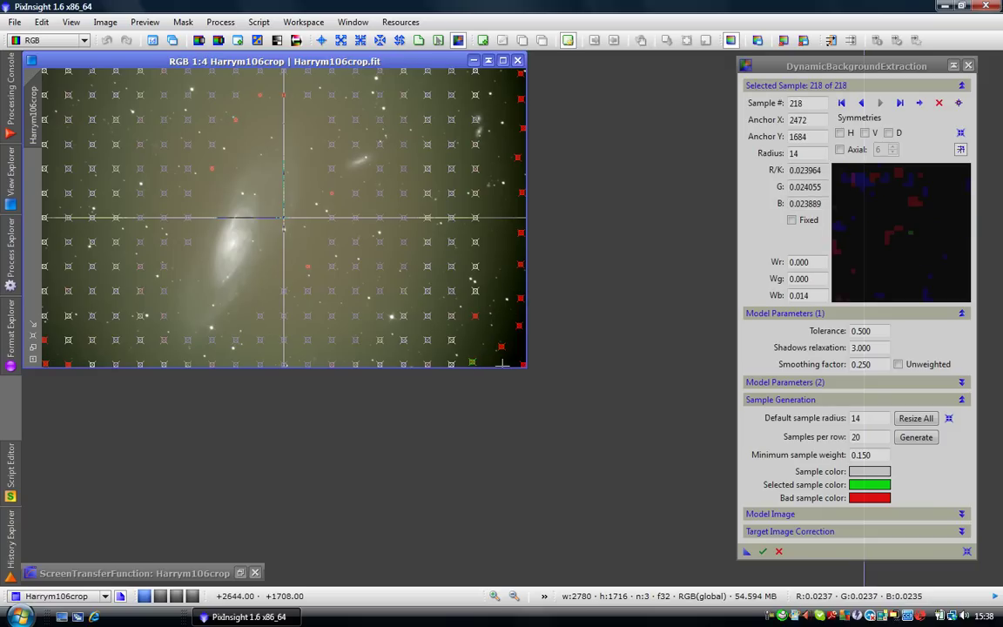
pyautogui.click(502, 367)
pyautogui.click(500, 283)
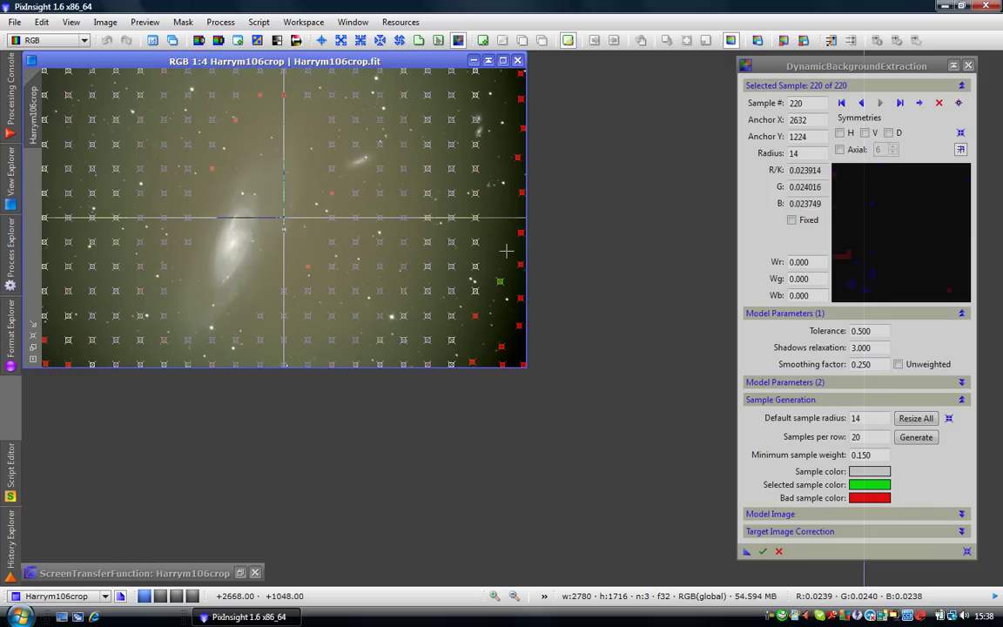
pyautogui.click(506, 250)
pyautogui.click(506, 211)
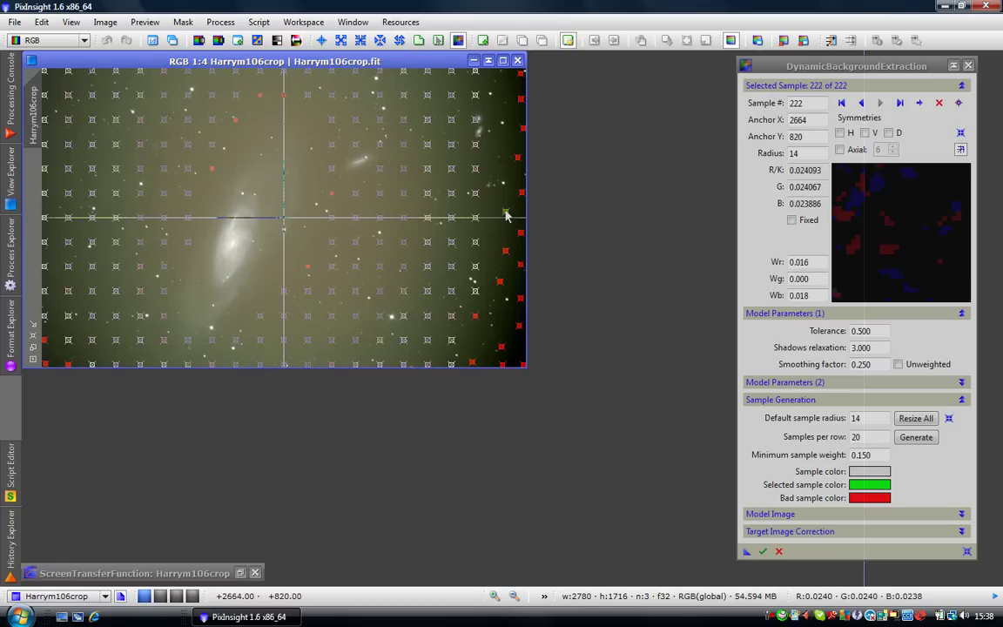
pyautogui.click(503, 148)
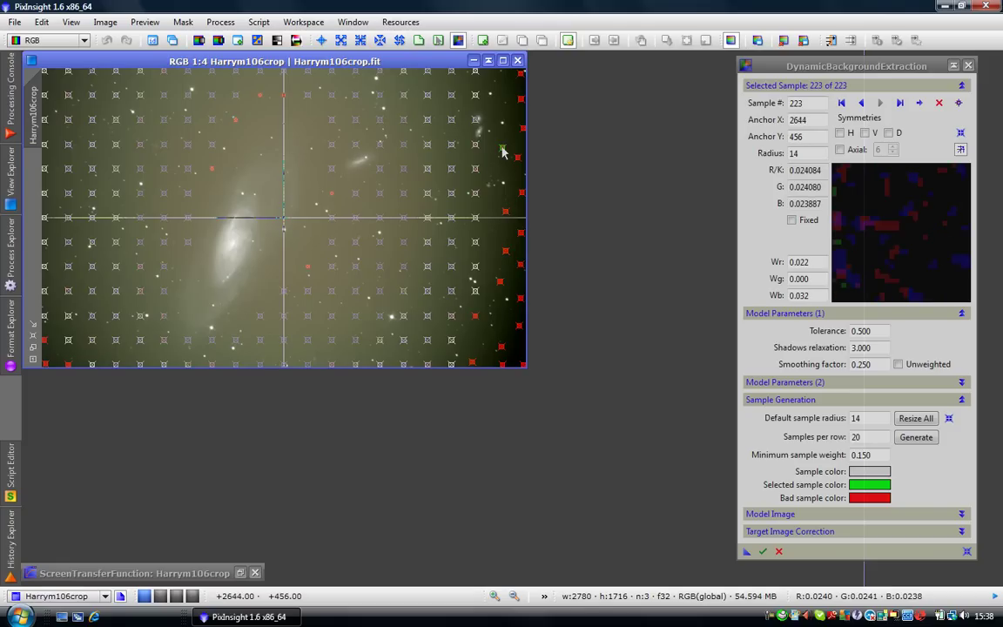
pyautogui.click(505, 94)
pyautogui.click(493, 75)
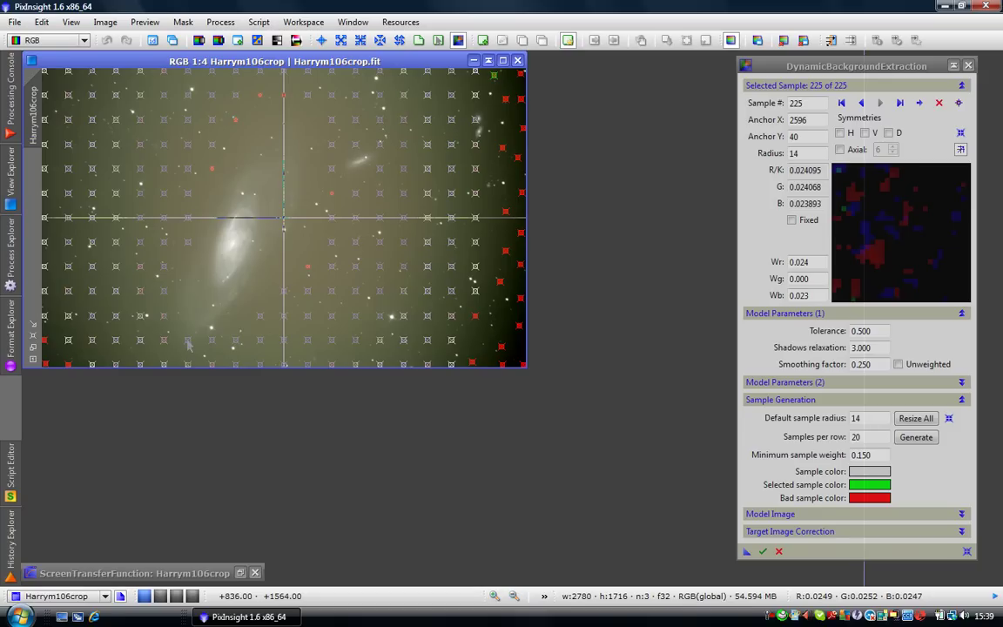
# Delete sample 86 and drag sample 92 and a top-right sample onto clean background
pyautogui.click(188, 344)
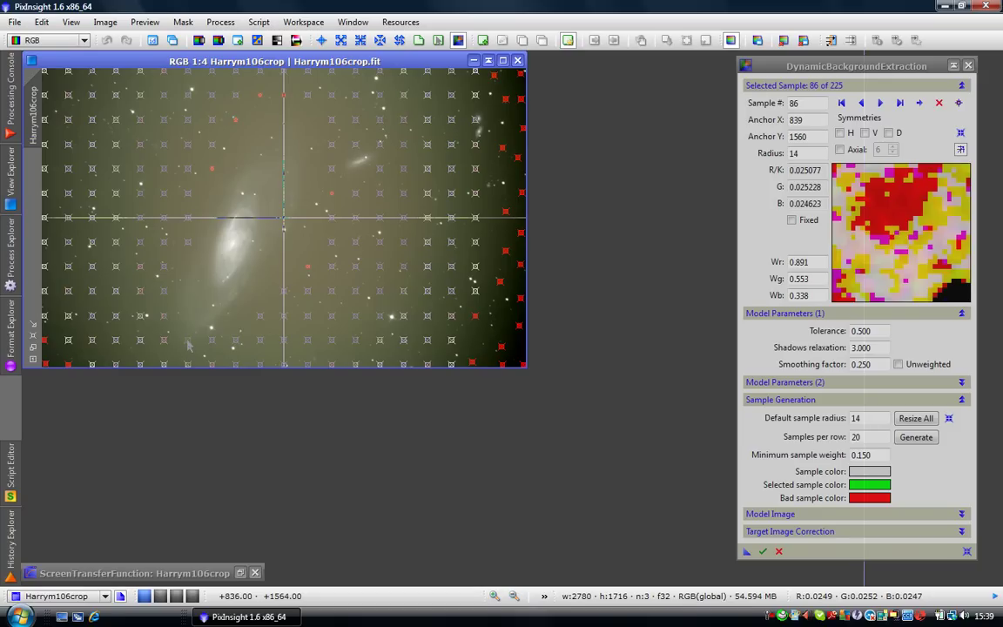
pyautogui.press('Delete')
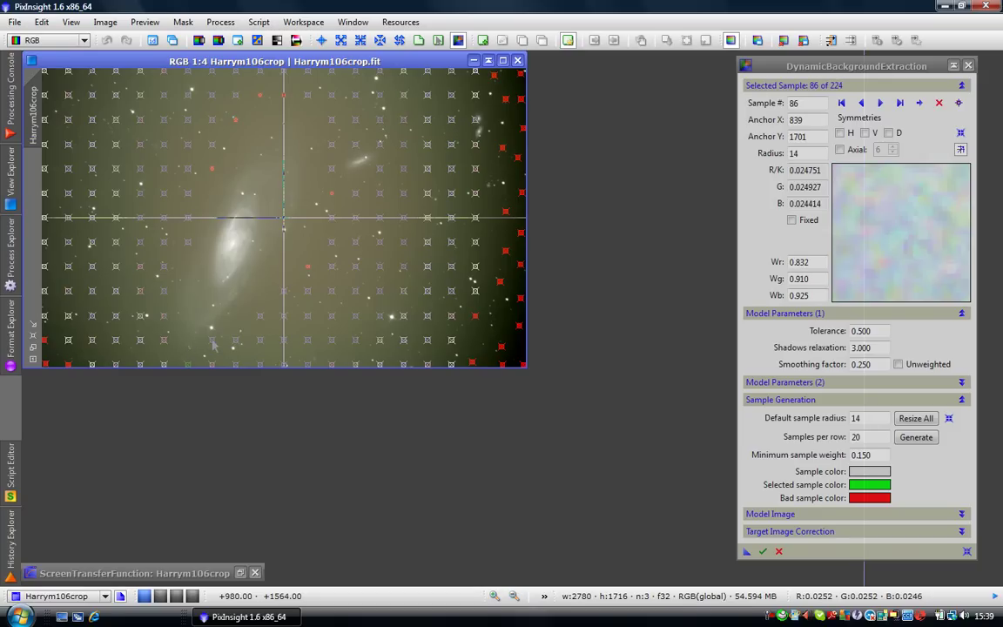
pyautogui.moveTo(212, 342); pyautogui.dragTo(222, 353)
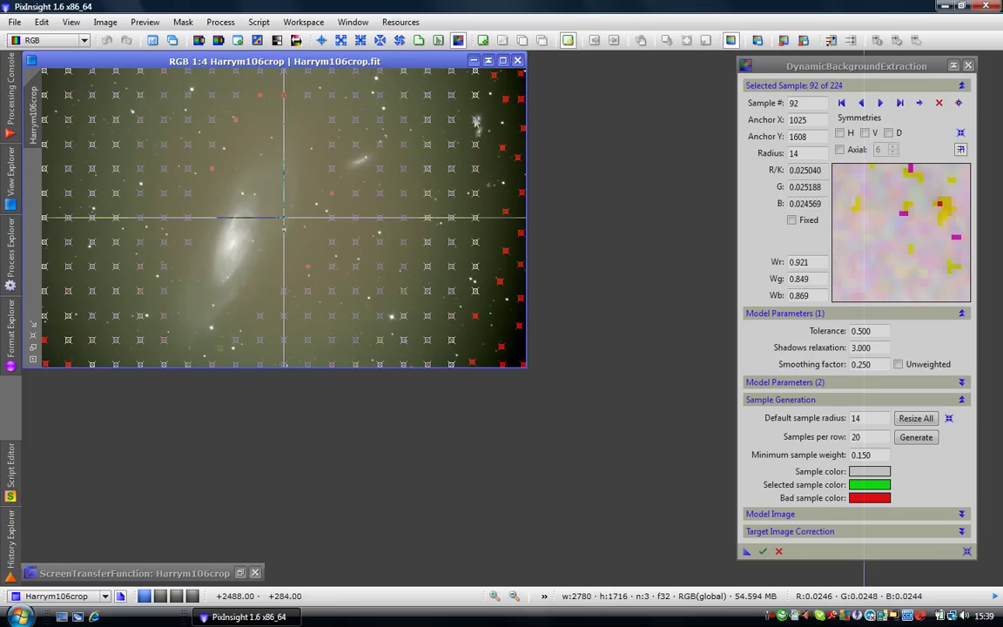
pyautogui.moveTo(476, 123); pyautogui.dragTo(466, 113)
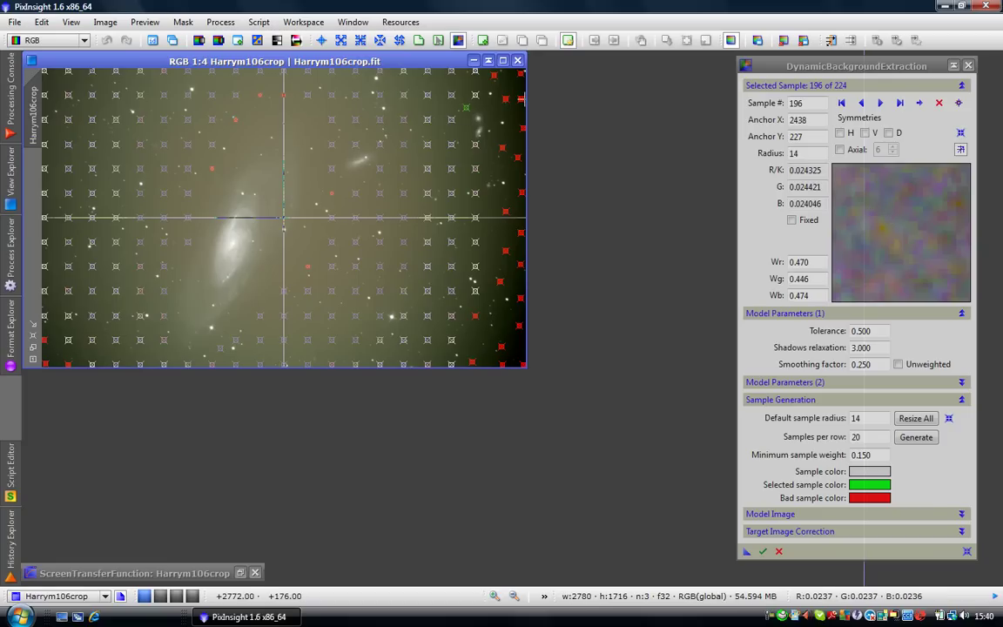
# Select the red top-right corner sample 206 to check its preview and zero weight
pyautogui.click(521, 98)
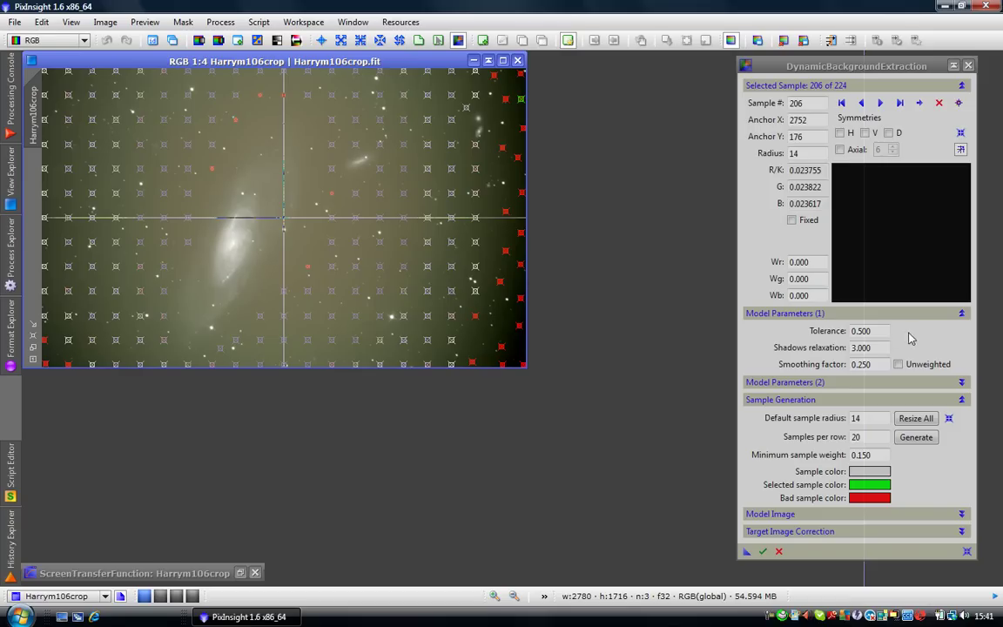
# Set Tolerance to 0.900 and re-evaluate all samples with Resize All
pyautogui.click(862, 331)
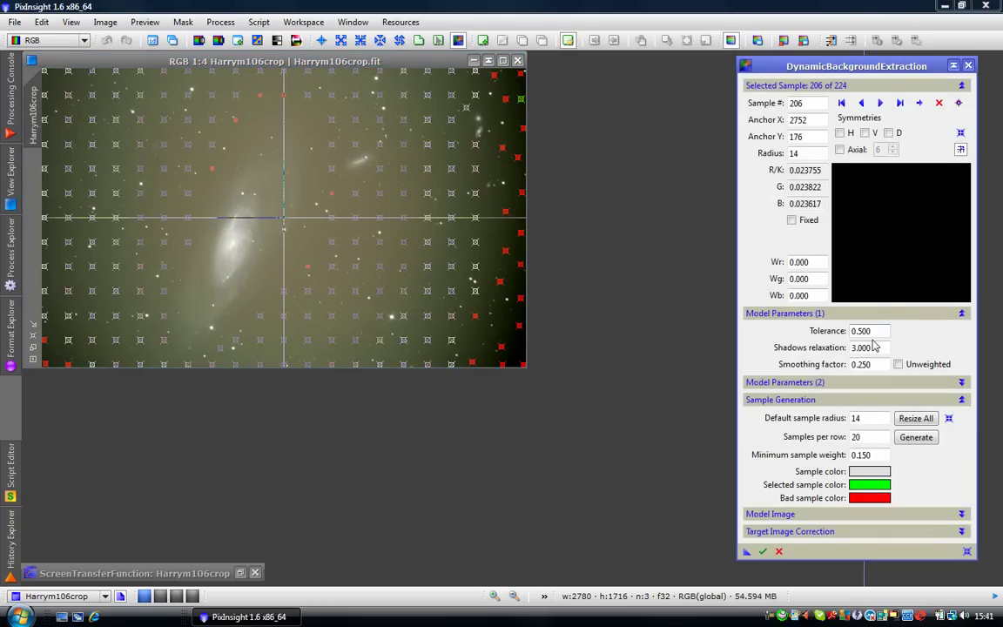
pyautogui.press('BackSpace')
pyautogui.write('9')
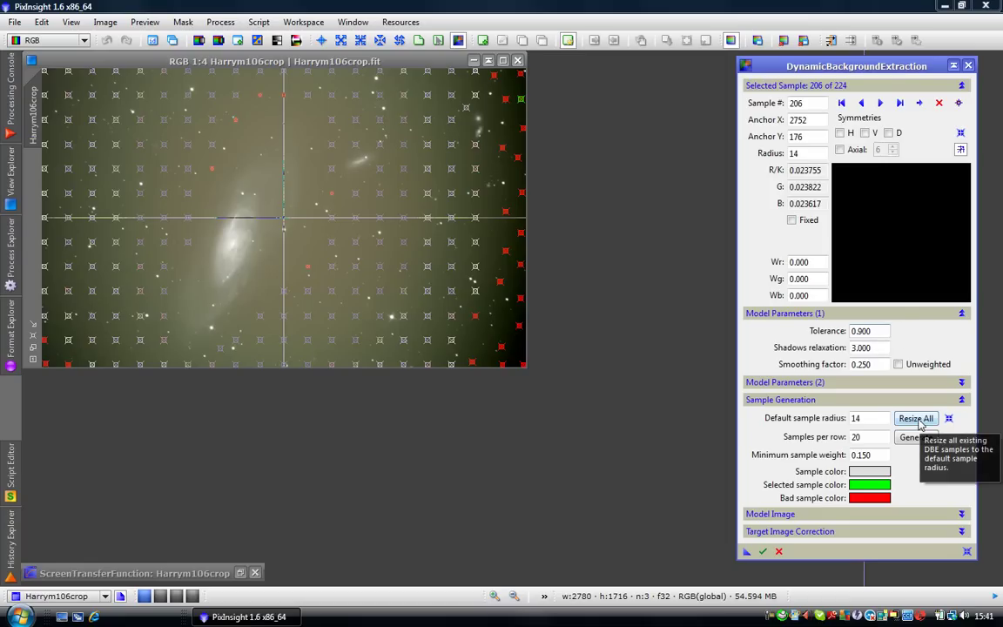
pyautogui.click(917, 420)
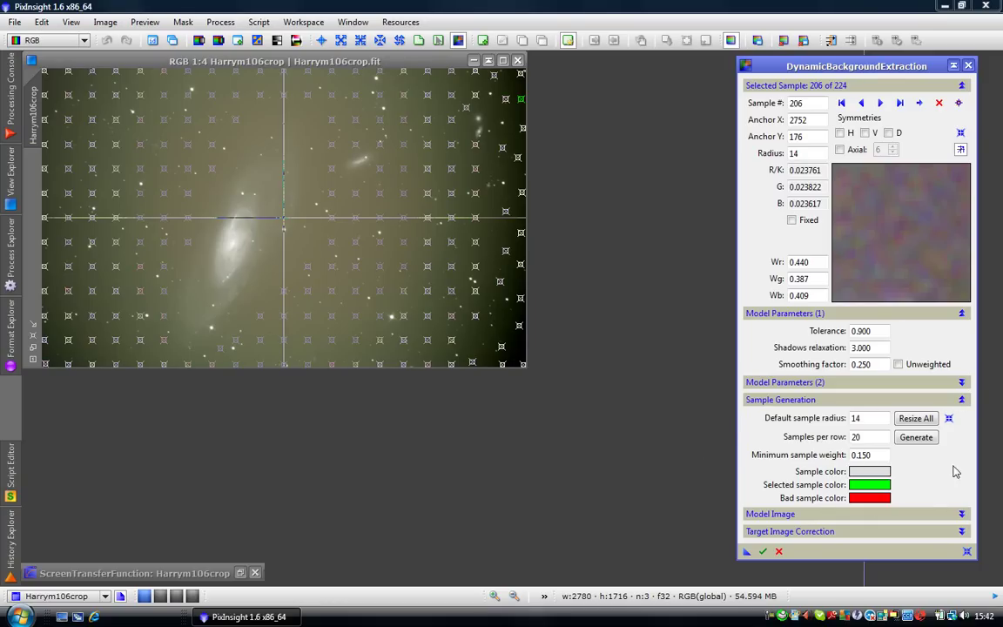
pyautogui.click(962, 400)
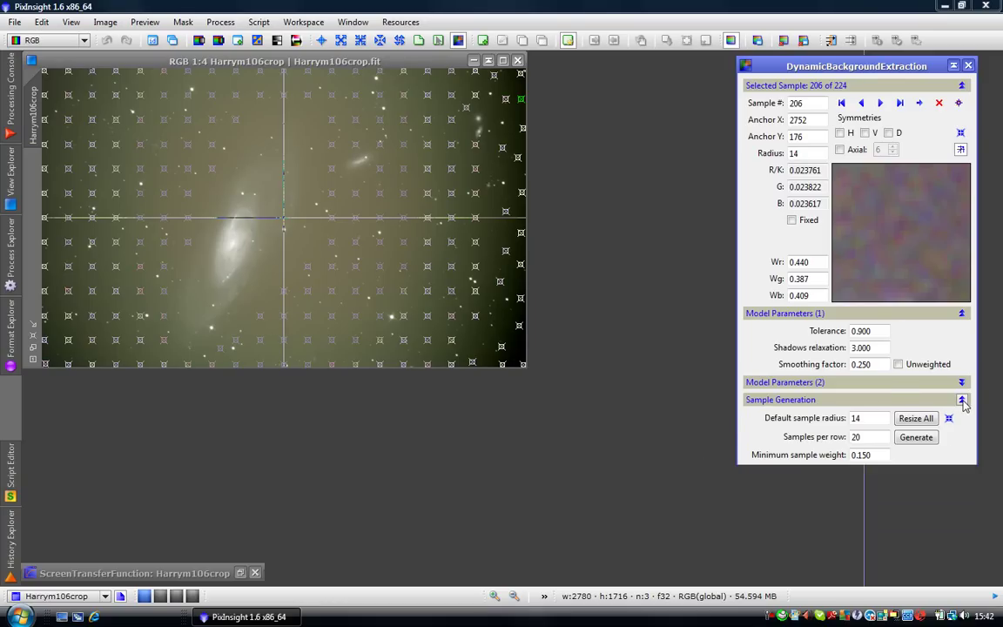
# In Target Image Correction, choose Subtraction and tick Discard background model
pyautogui.click(961, 315)
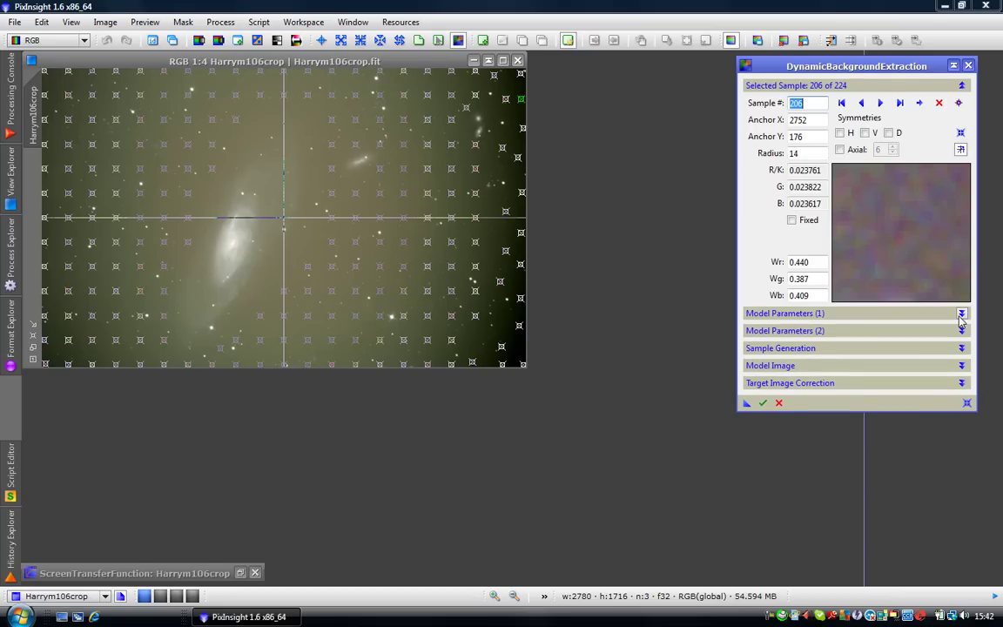
pyautogui.click(960, 384)
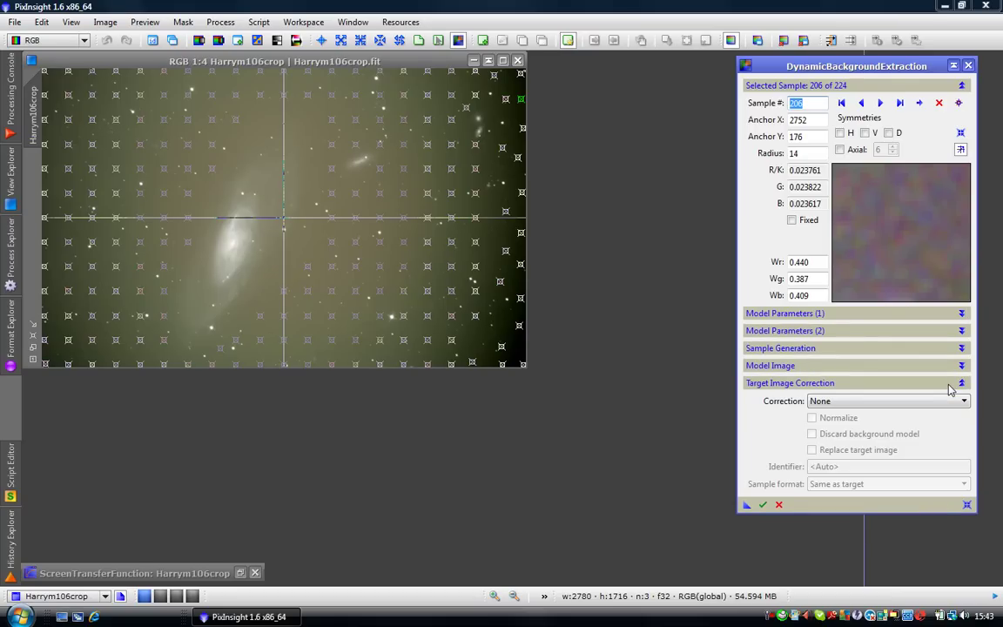
pyautogui.click(945, 402)
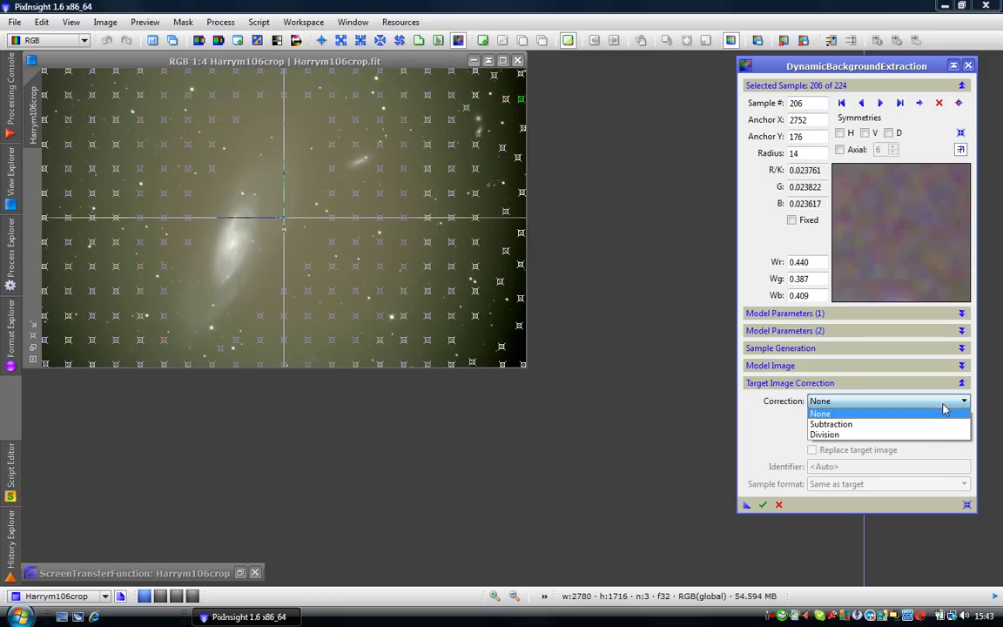
pyautogui.click(940, 426)
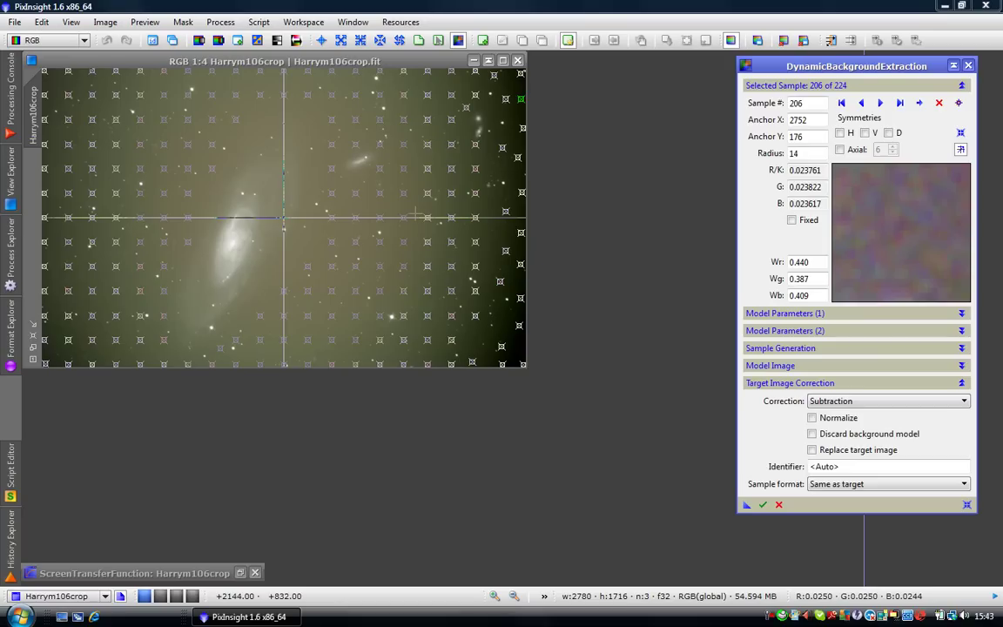
pyautogui.click(813, 434)
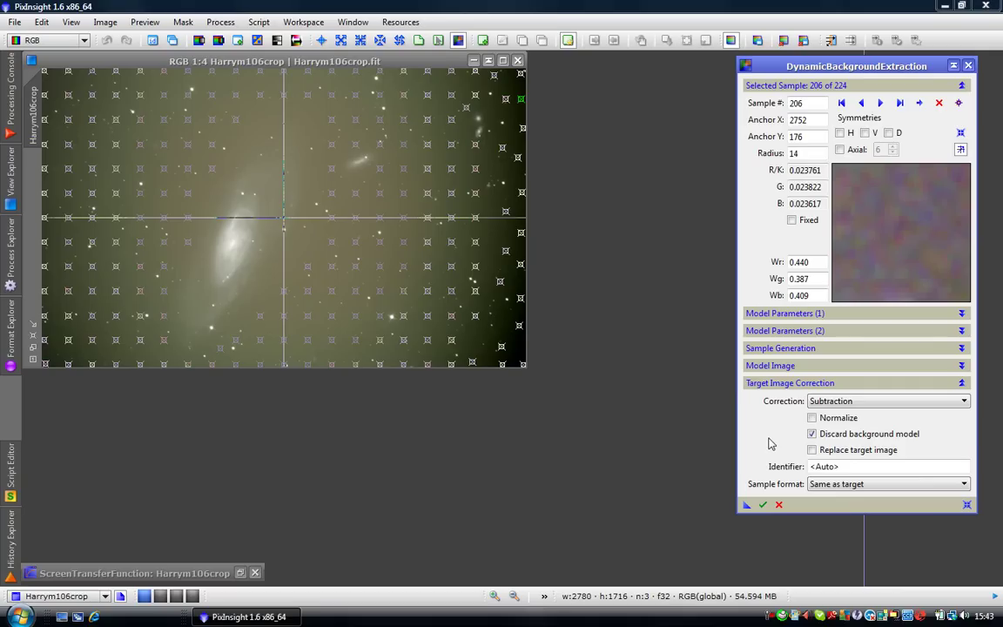
# Execute DBE on the M106 image to produce Harrym106crop_DBE
pyautogui.click(763, 505)
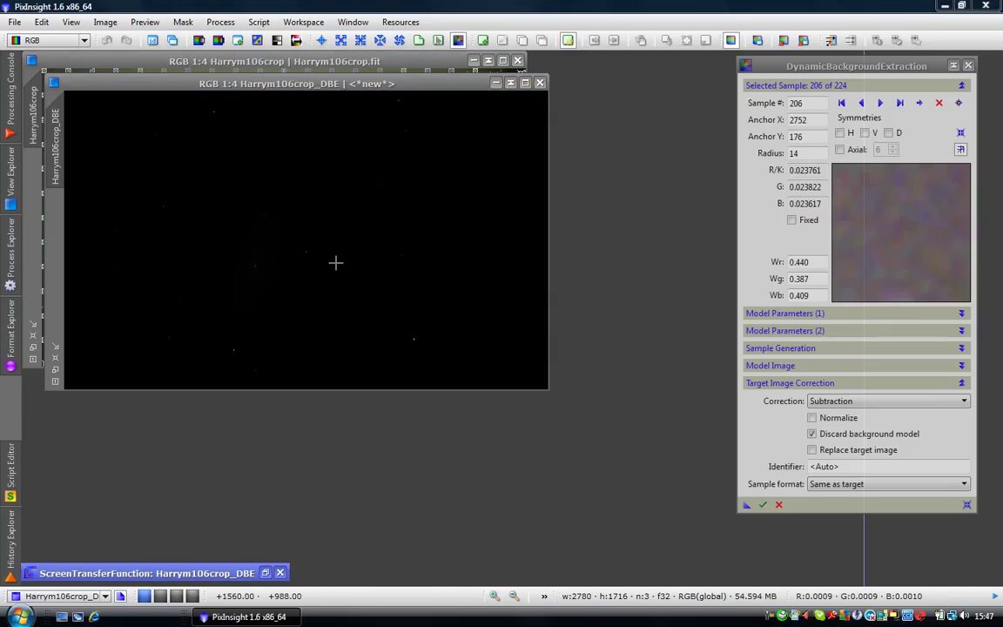
# Auto-stretch Harrym106crop_DBE with ScreenTransferFunction and nudge the RGB midtones brighter
pyautogui.doubleClick(235, 574)
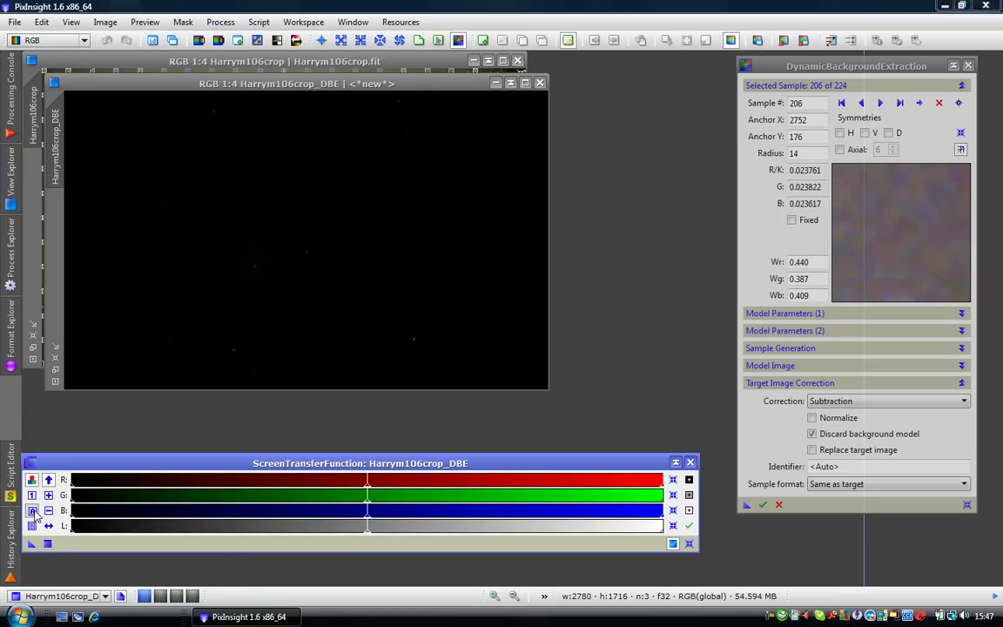
pyautogui.click(33, 512)
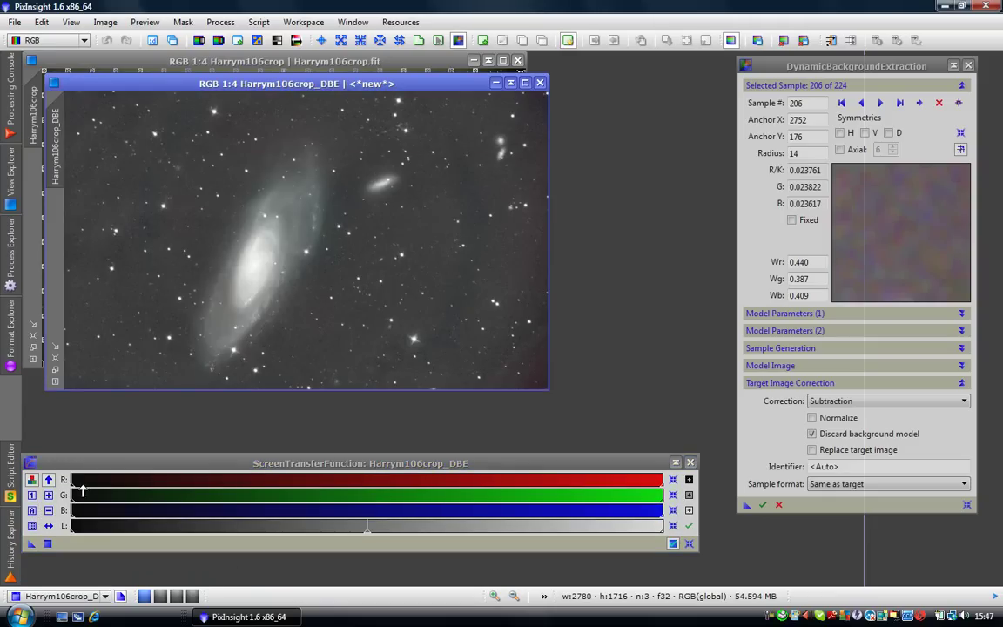
pyautogui.click(75, 493)
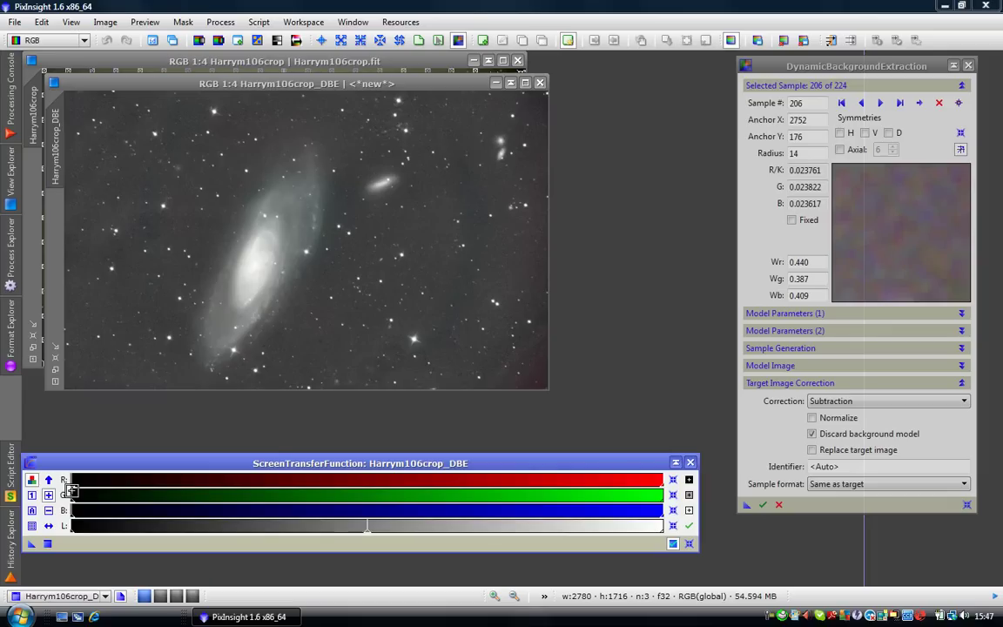
pyautogui.scroll(5, 75, 494)
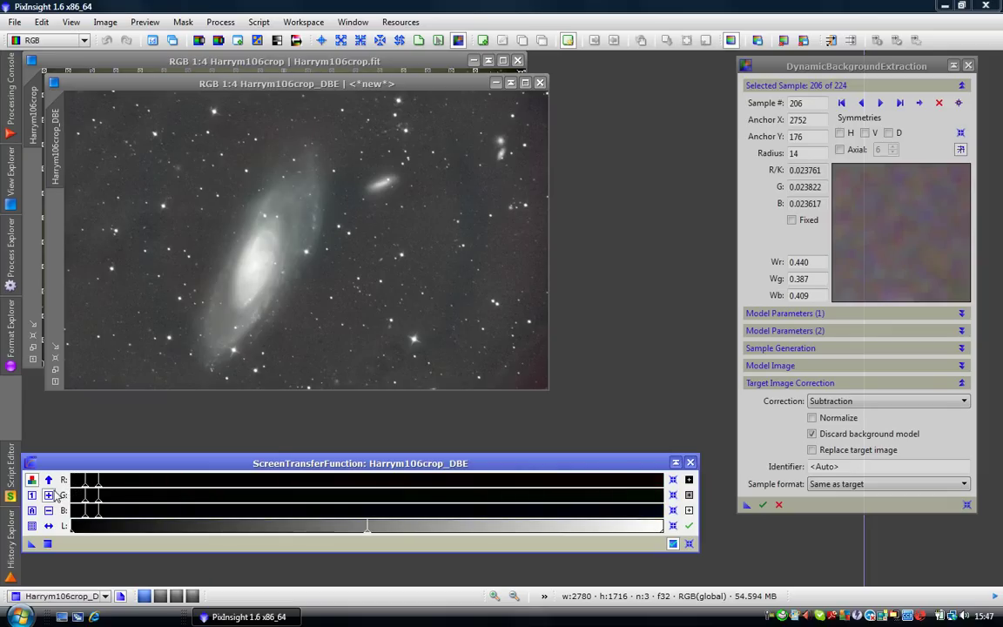
pyautogui.moveTo(78, 493); pyautogui.dragTo(110, 489)
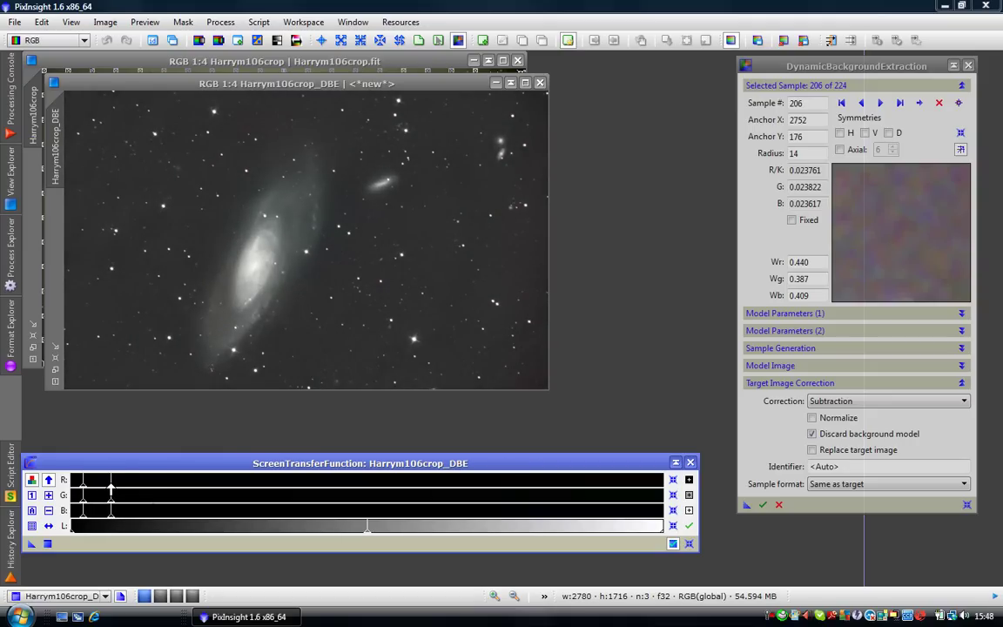
# Iconify ScreenTransferFunction and close the DynamicBackgroundExtraction tool
pyautogui.moveTo(674, 463); pyautogui.dragTo(675, 466)
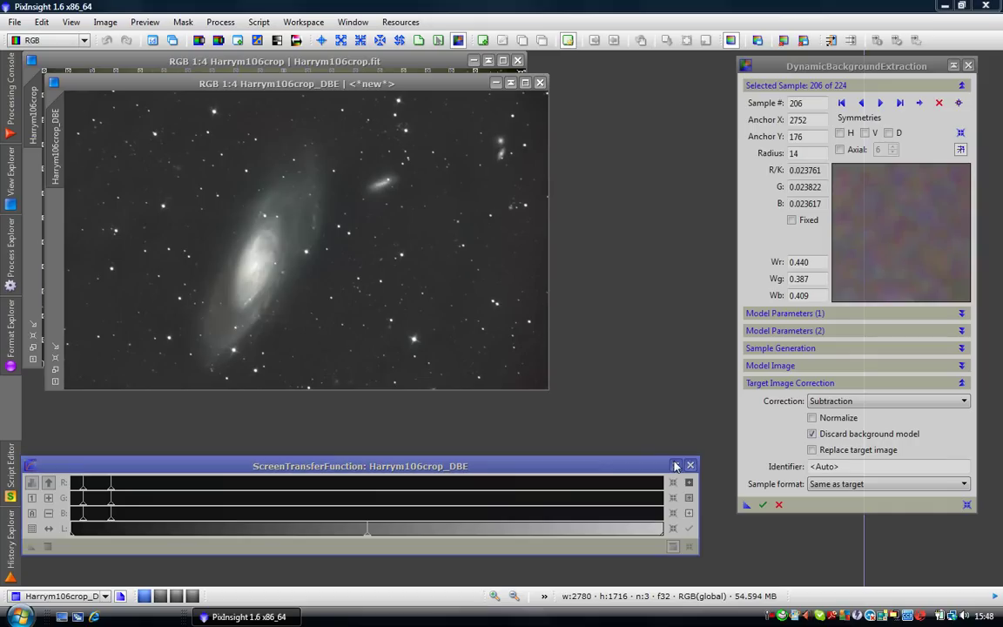
pyautogui.click(676, 466)
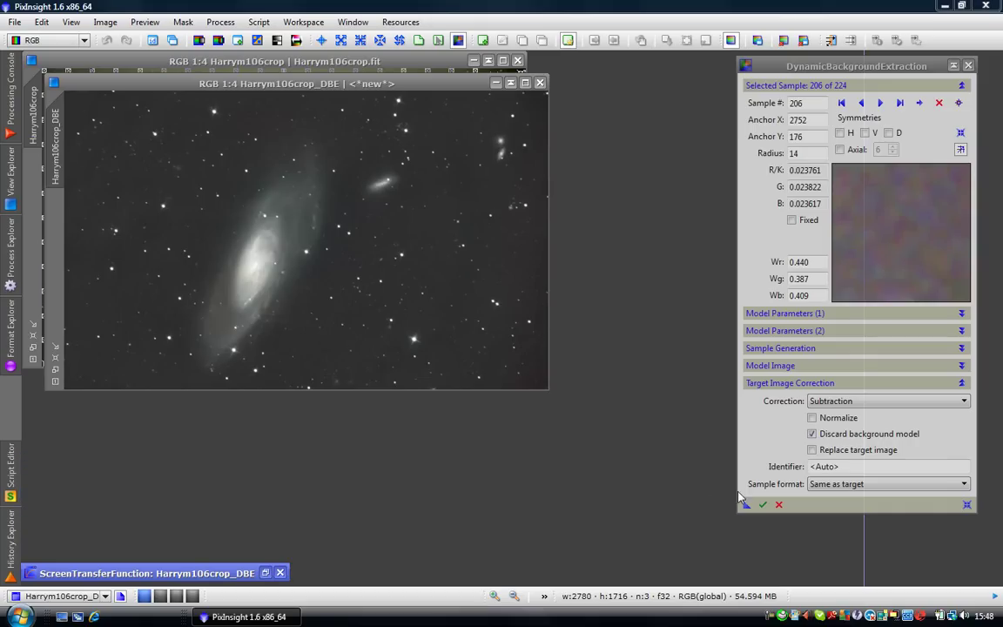
pyautogui.click(781, 508)
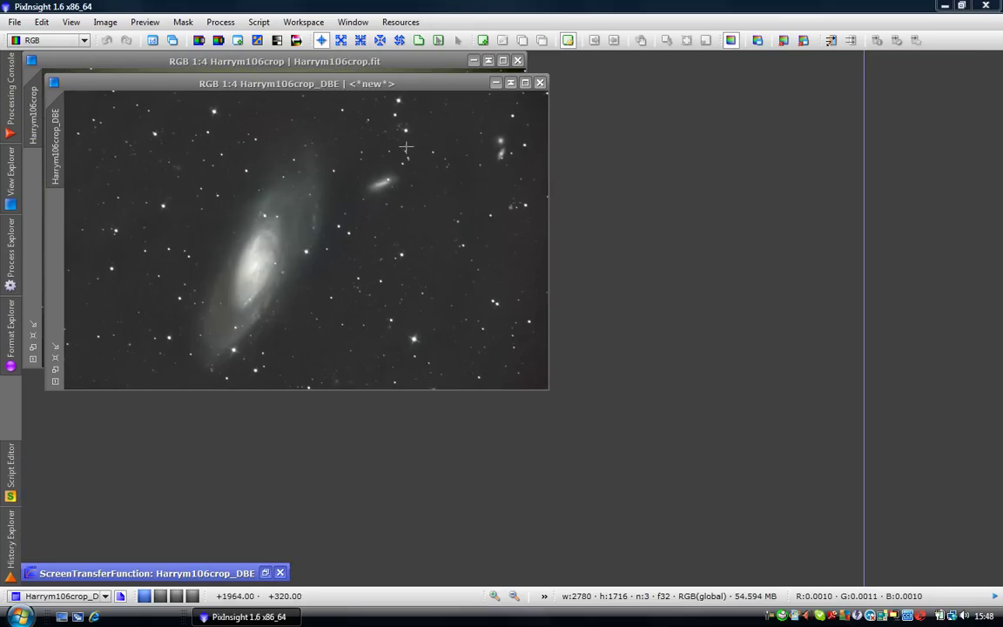
# Place the Harrym106crop_DBE window at lower right, beside the original Harrym106crop.fit
pyautogui.moveTo(404, 85); pyautogui.dragTo(851, 284)
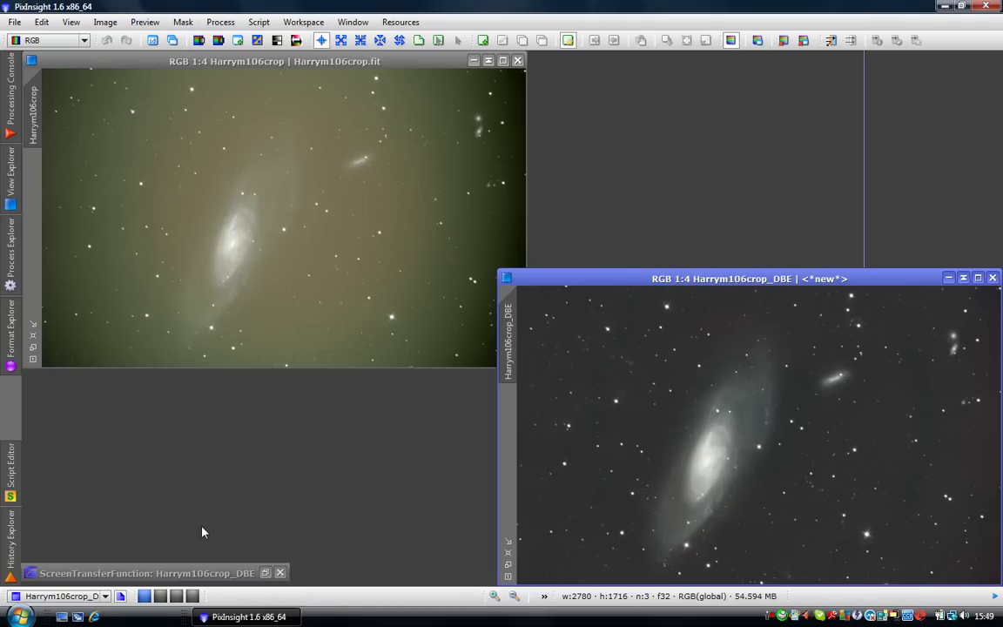
# In Workspace02, auto-stretch cone802nightstackcrop.fit and open DBE with its 34 samples shown
pyautogui.click(160, 597)
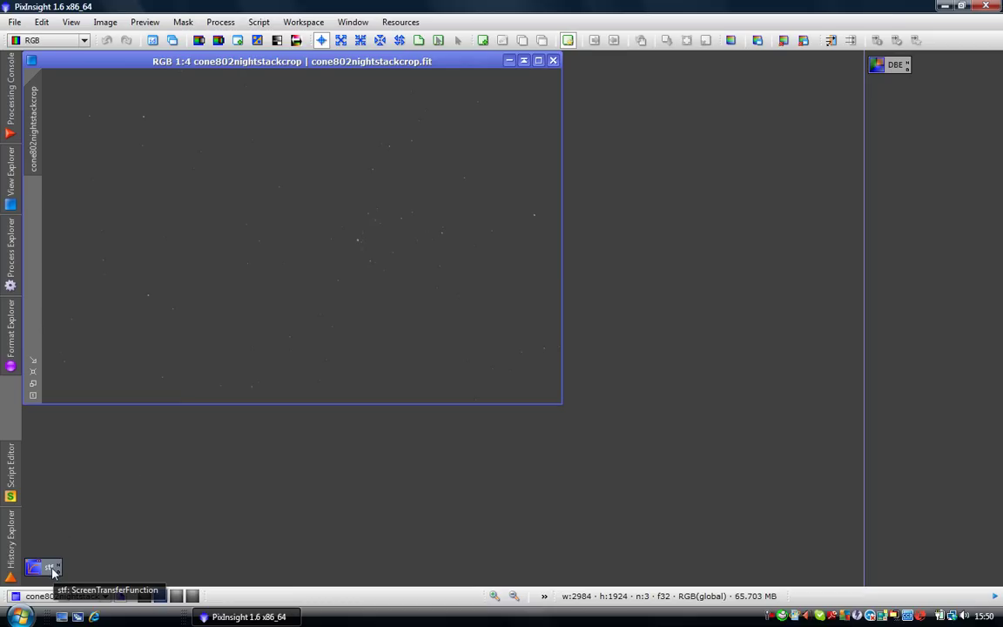
pyautogui.moveTo(52, 571); pyautogui.dragTo(201, 305)
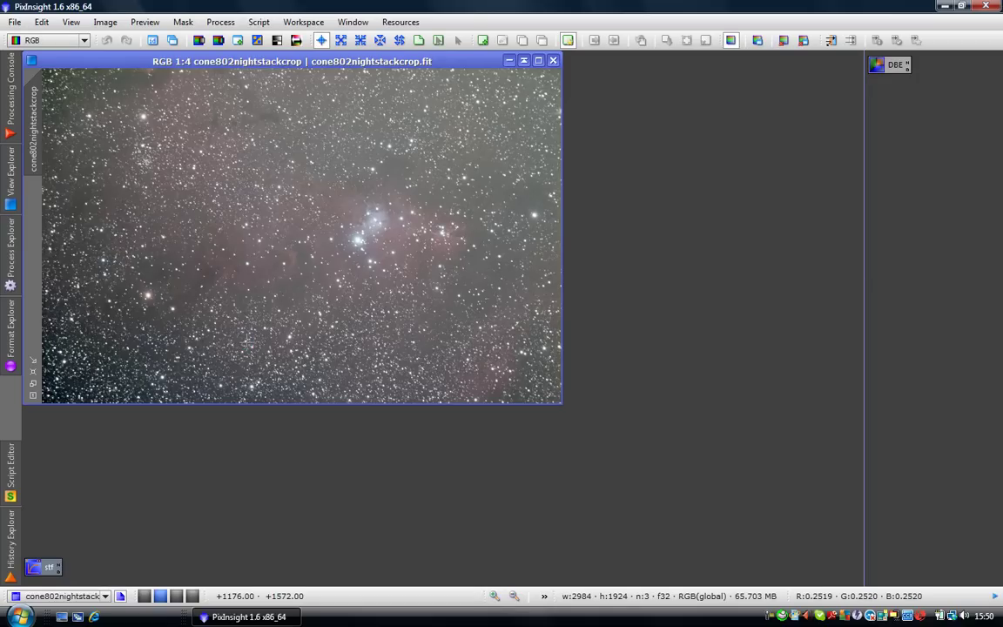
pyautogui.click(732, 41)
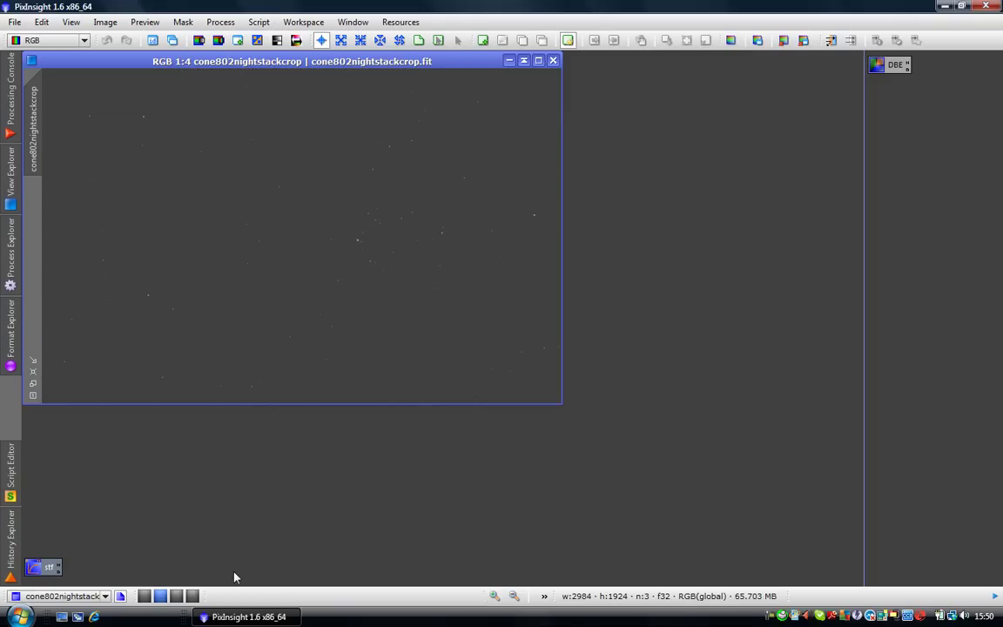
pyautogui.doubleClick(47, 568)
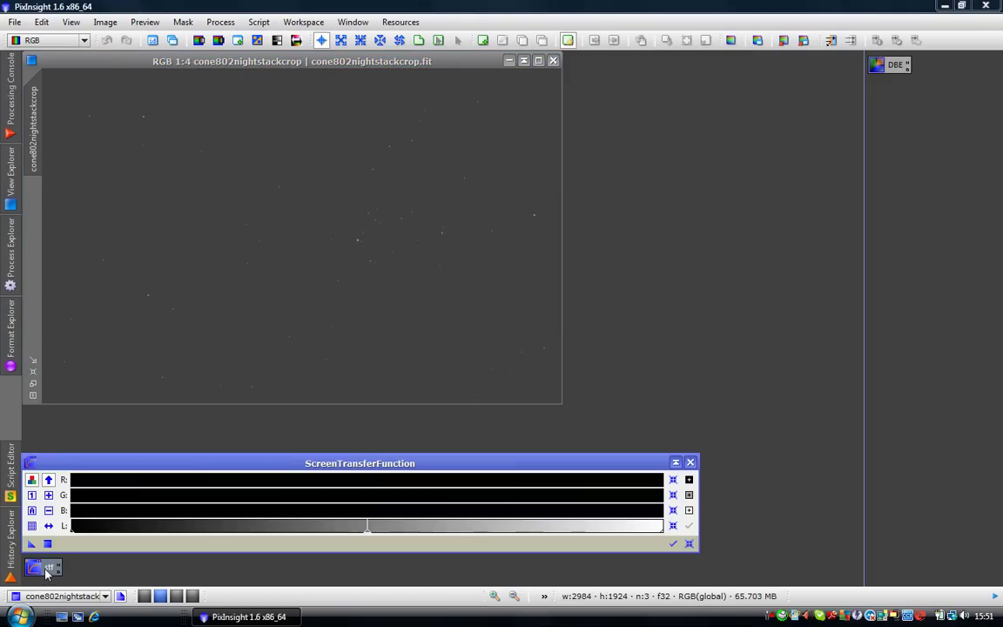
pyautogui.click(31, 480)
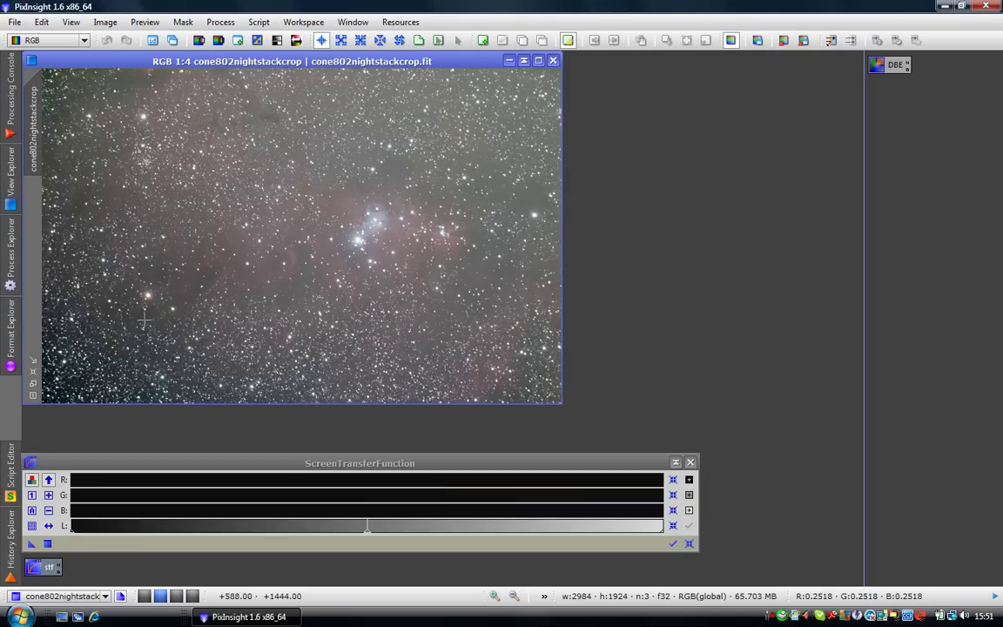
pyautogui.doubleClick(890, 64)
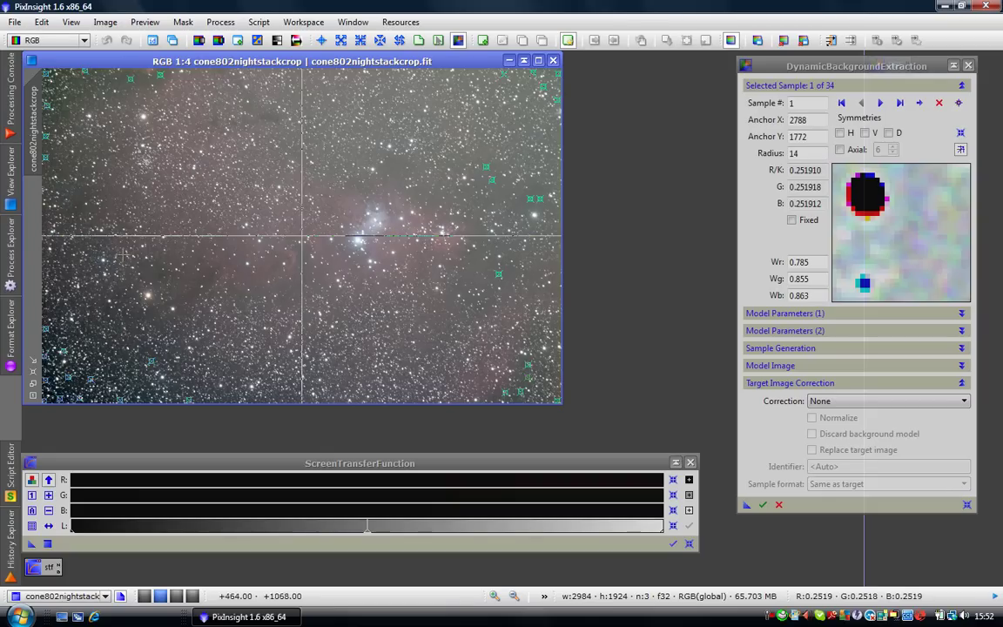
# Add three DBE samples at the top-left corner, left edge and bottom edge, reaching 38
pyautogui.click(77, 84)
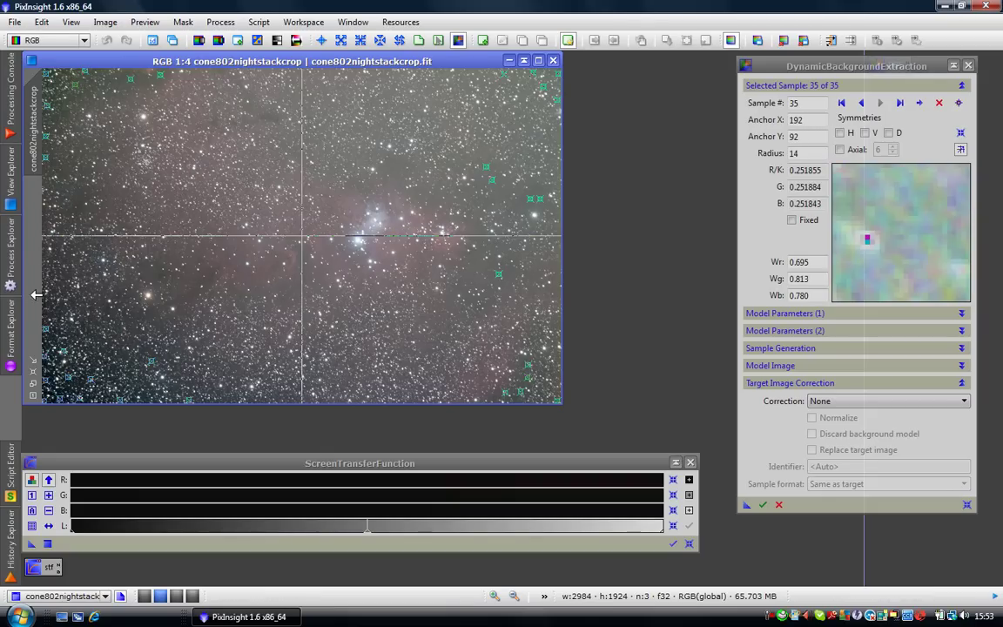
pyautogui.click(44, 267)
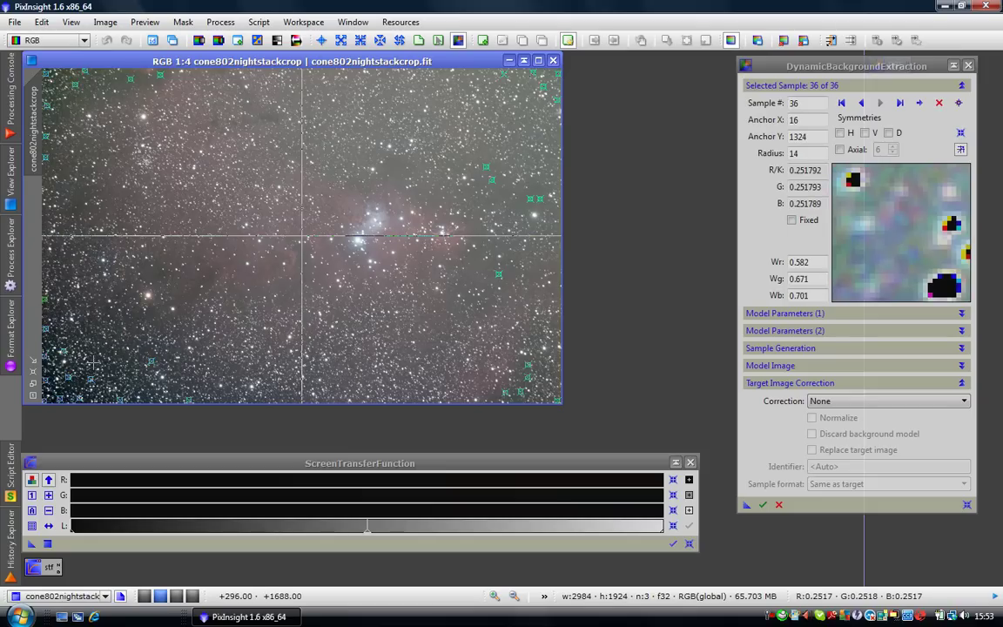
pyautogui.click(134, 385)
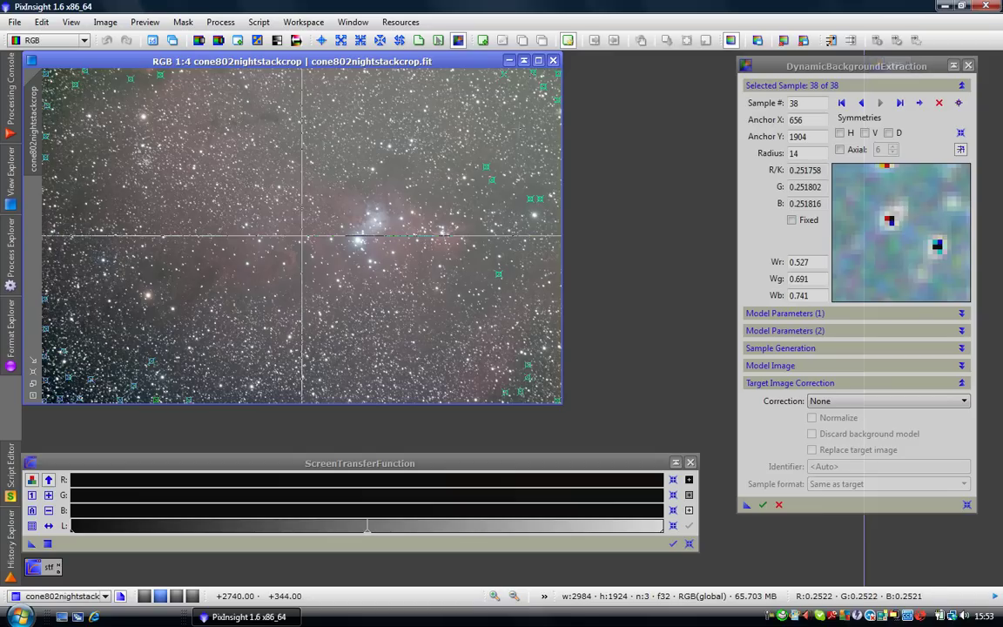
# Set the DBE Target Image Correction method to Subtraction
pyautogui.click(889, 313)
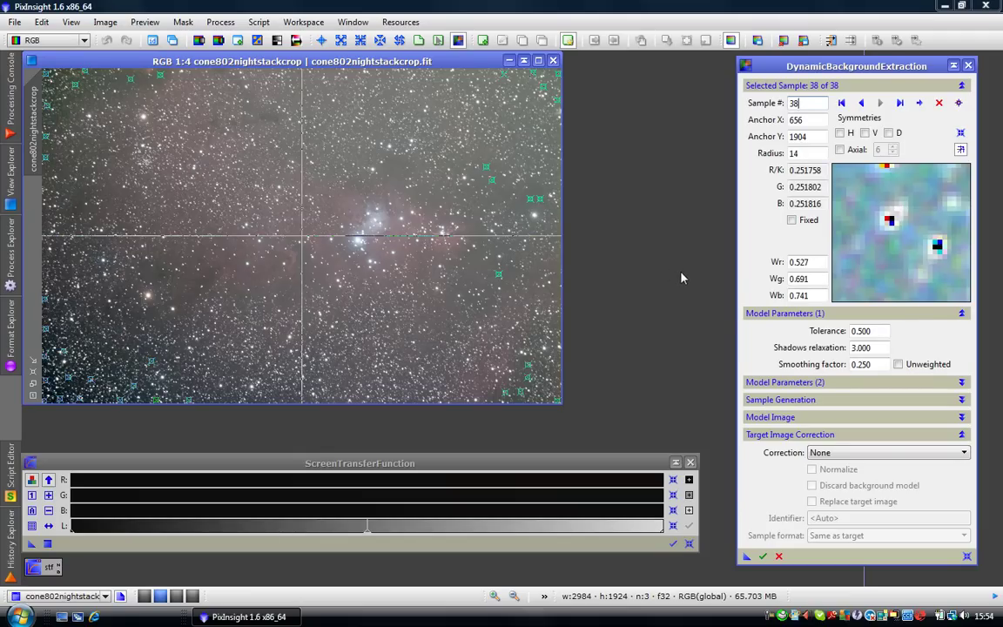
pyautogui.click(891, 314)
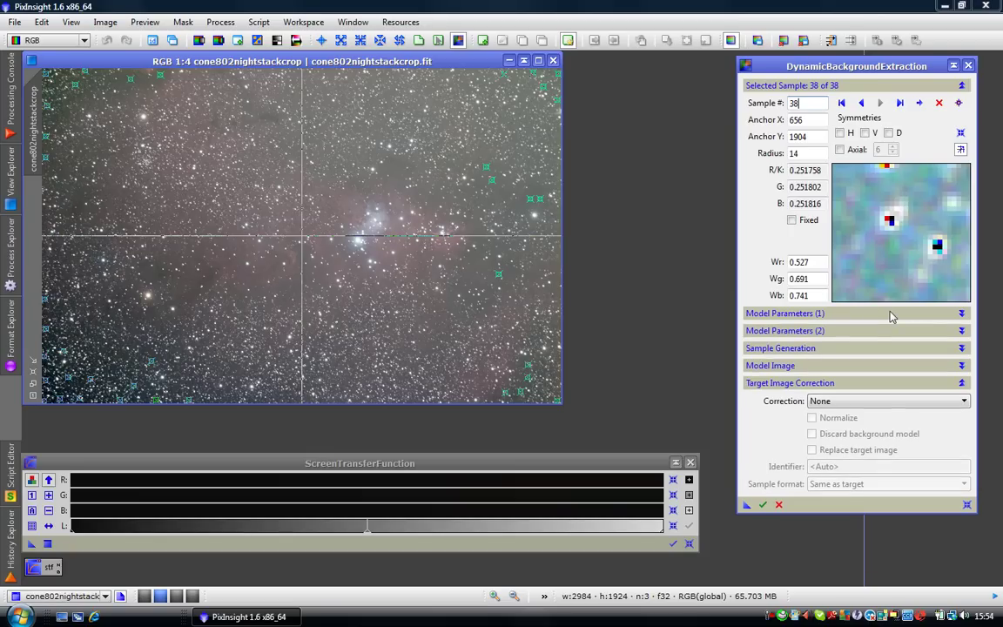
pyautogui.click(923, 402)
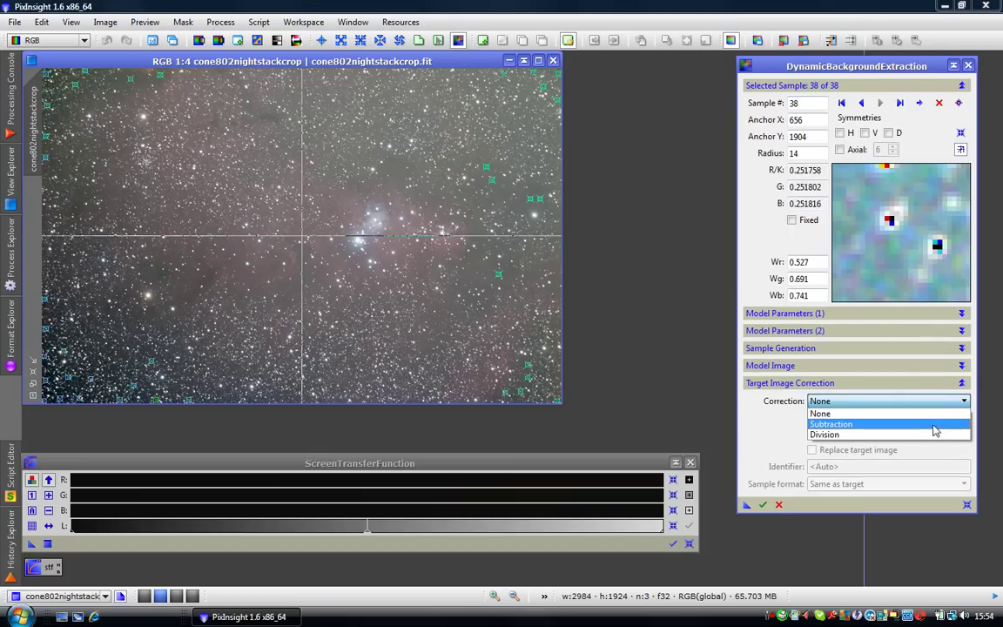
pyautogui.click(934, 425)
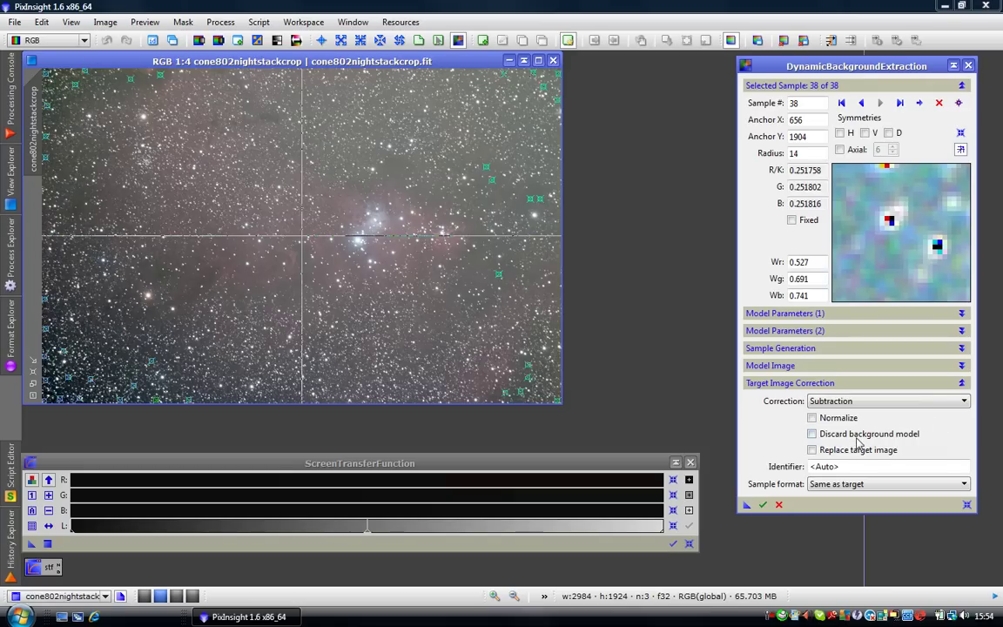
pyautogui.click(948, 387)
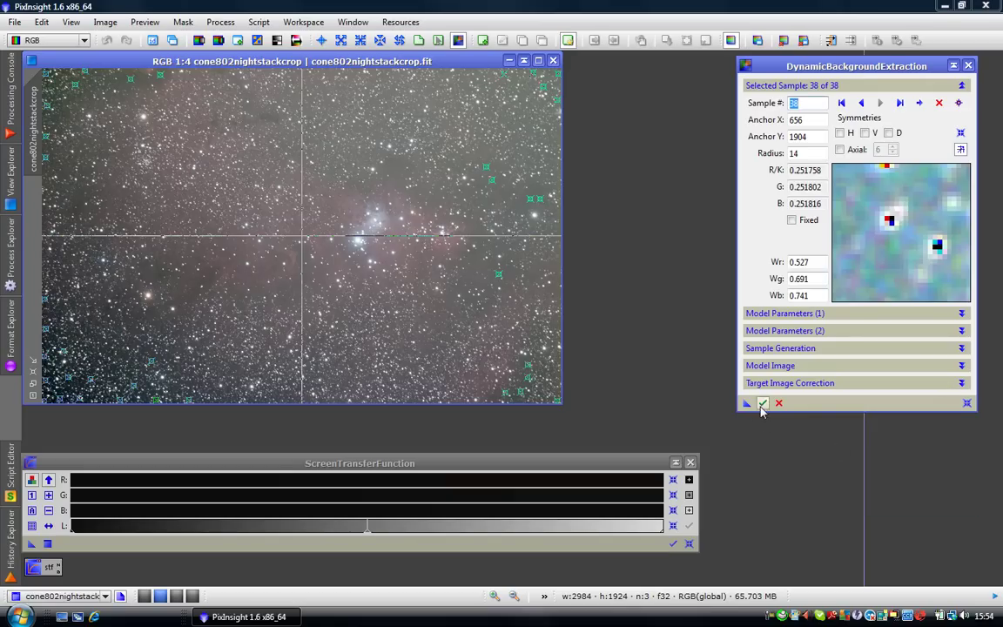
# Run DBE on cone802nightstackcrop and auto-stretch the resulting background model to inspect its gradient
pyautogui.moveTo(554, 383); pyautogui.dragTo(546, 373)
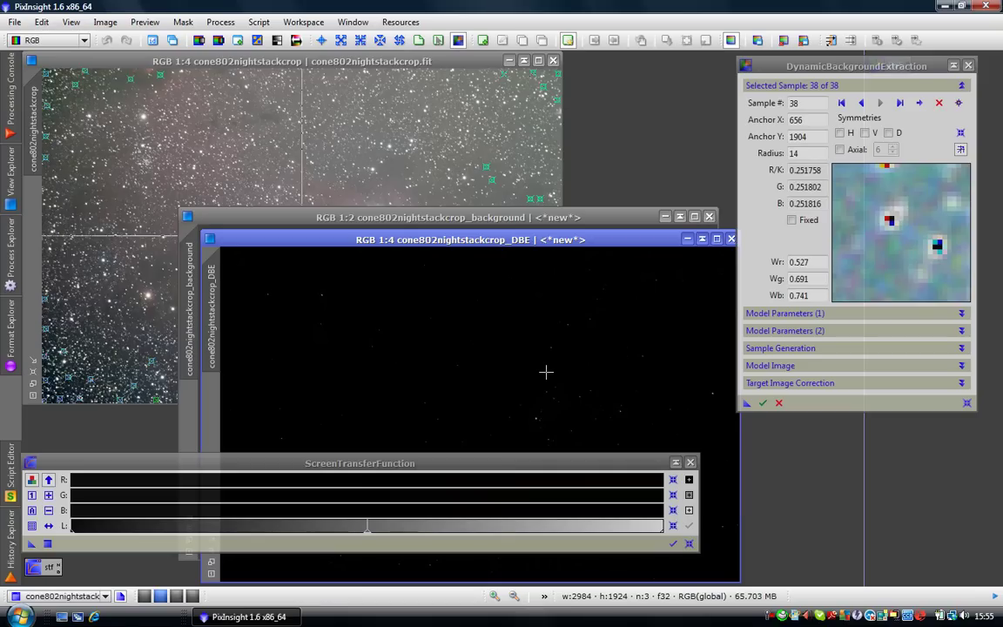
pyautogui.moveTo(601, 217); pyautogui.dragTo(539, 100)
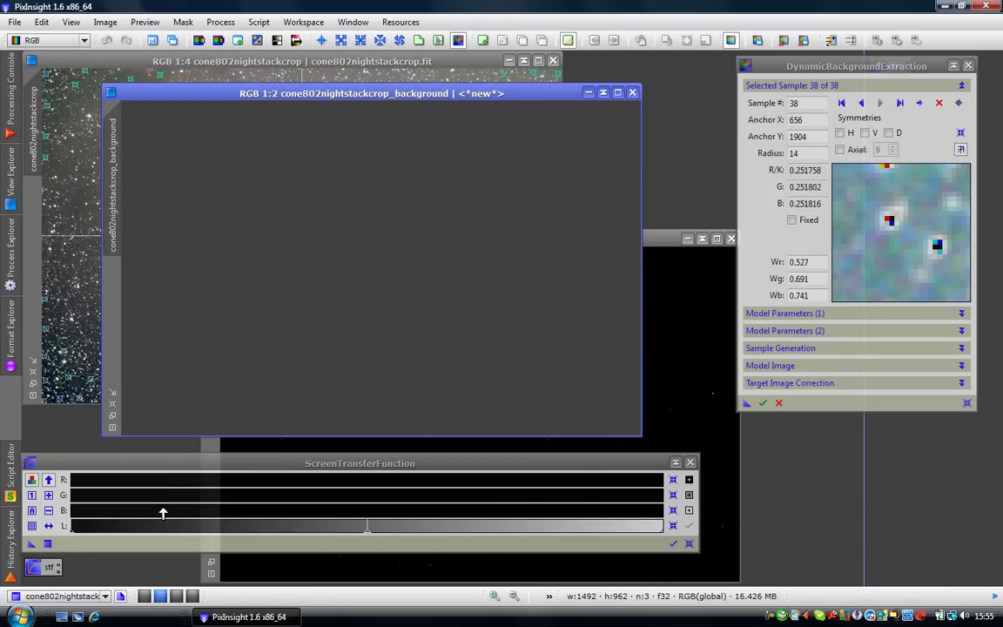
pyautogui.click(45, 512)
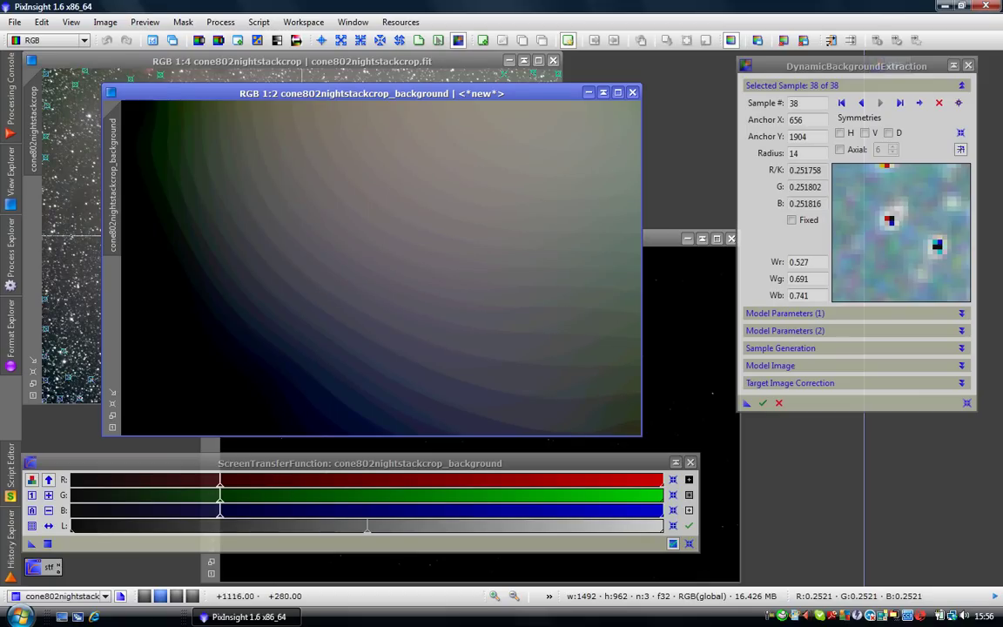
# Close the background model image and the DBE tool, keeping cone802nightstackcrop_DBE in view
pyautogui.click(634, 93)
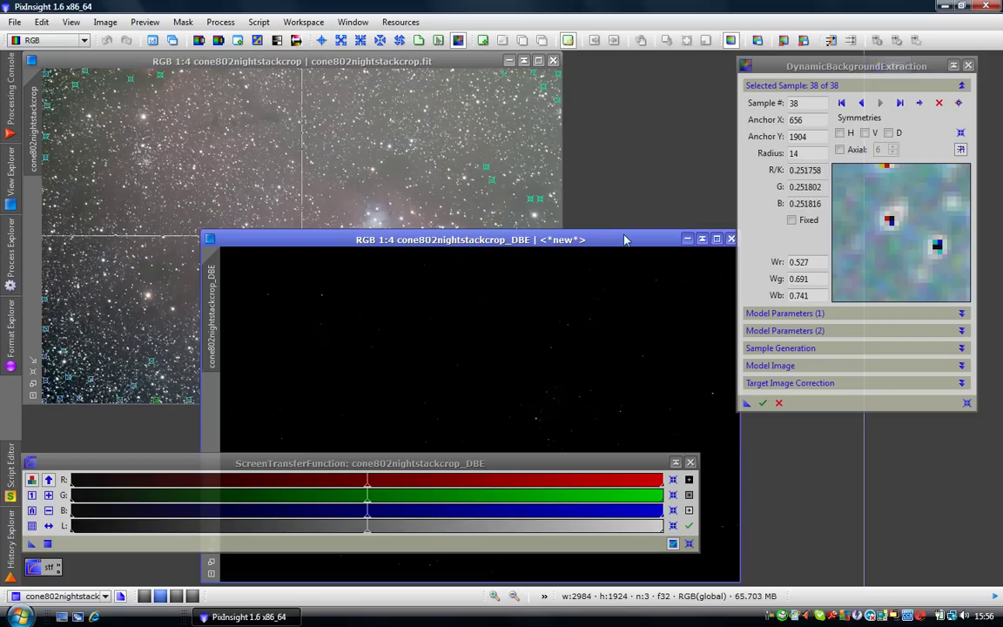
pyautogui.moveTo(625, 239); pyautogui.dragTo(570, 74)
pyautogui.click(778, 402)
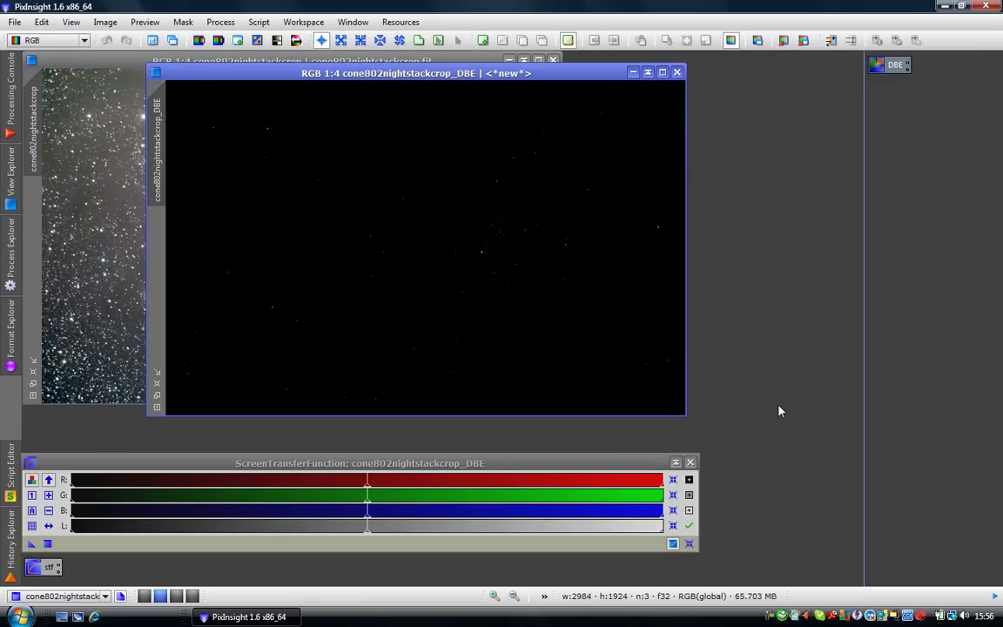
# Auto-stretch cone802nightstackcrop_DBE and place it beside the original Cone Nebula image
pyautogui.click(33, 511)
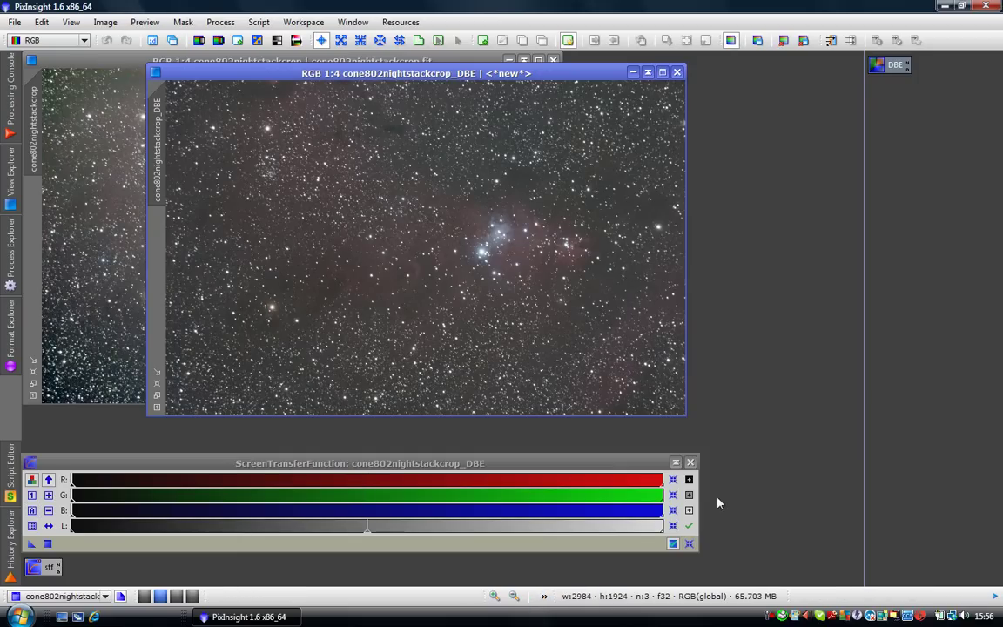
pyautogui.click(675, 462)
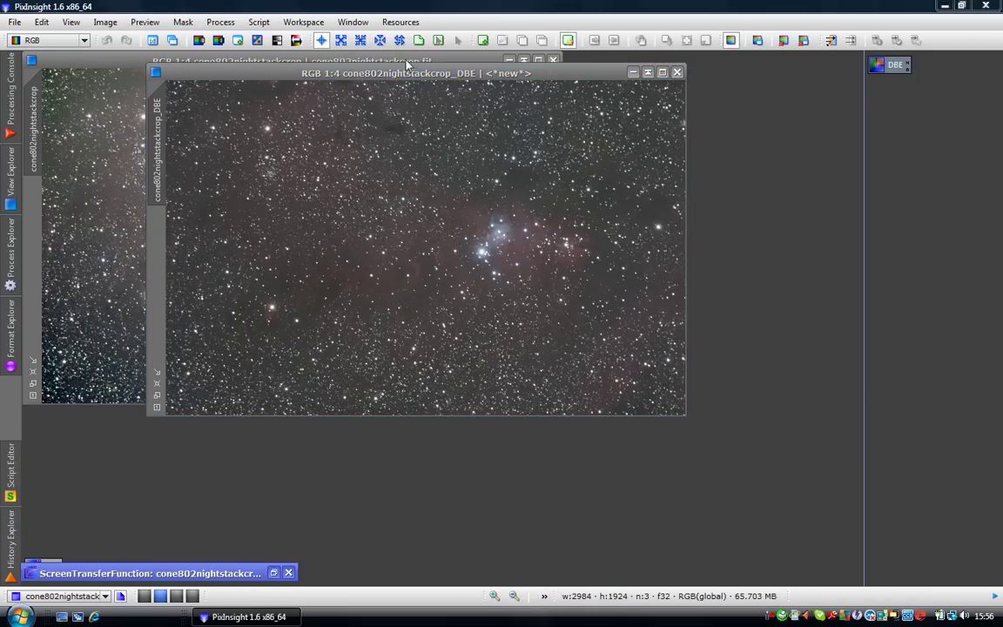
pyautogui.moveTo(412, 74); pyautogui.dragTo(714, 231)
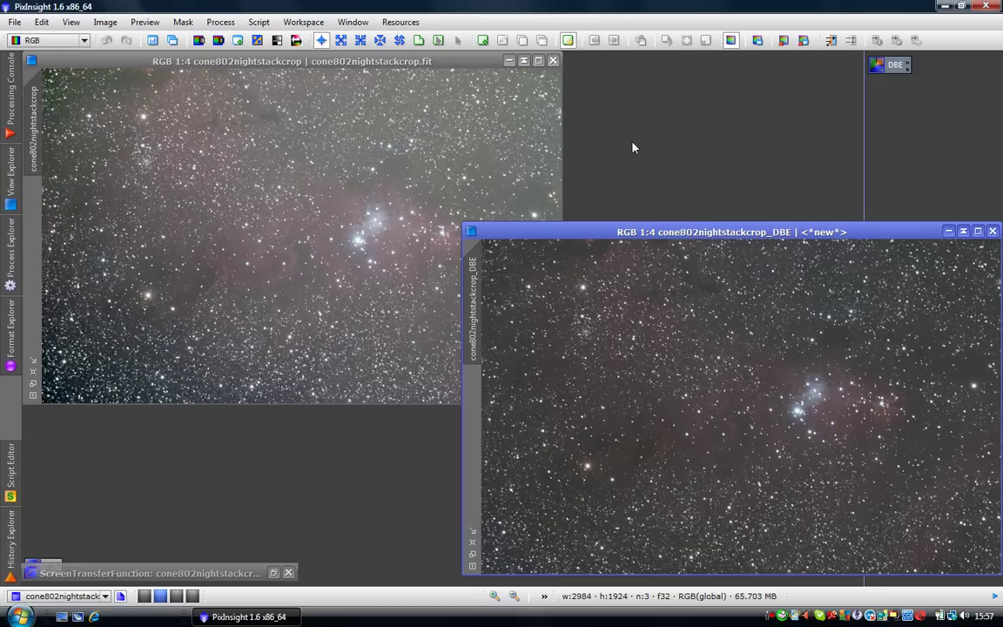
# Switch off the screen stretch on cone802nightstackcrop_DBE, showing it dark and linear again
pyautogui.moveTo(871, 233); pyautogui.dragTo(706, 151)
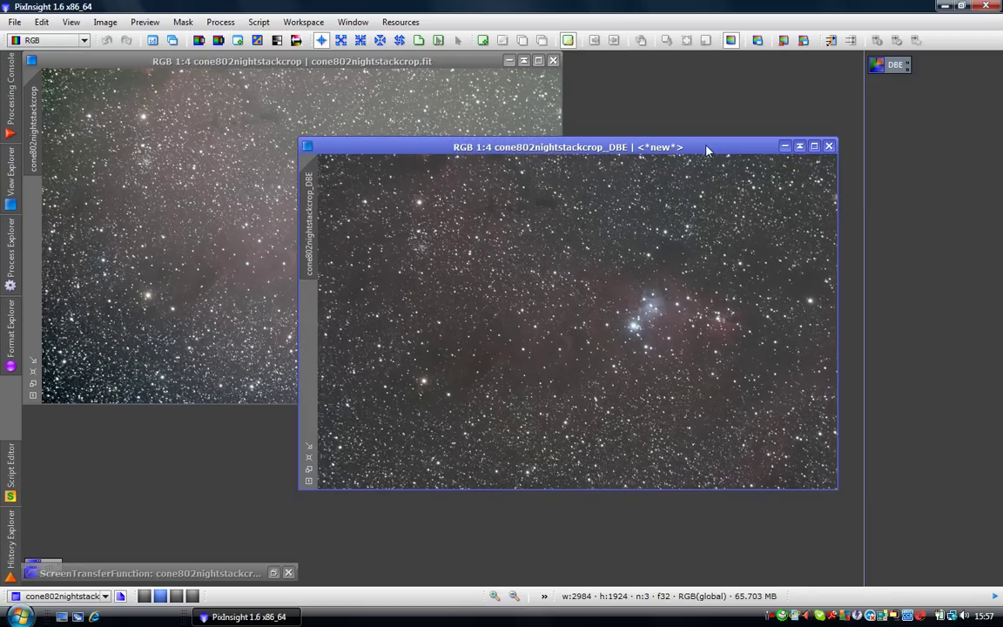
pyautogui.click(732, 41)
pyautogui.moveTo(736, 147); pyautogui.dragTo(794, 152)
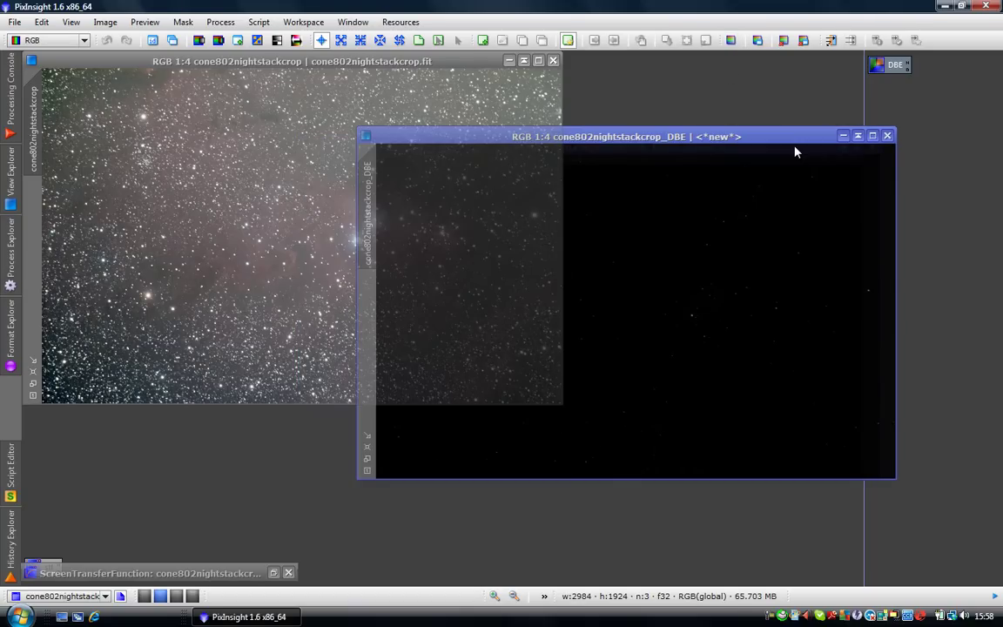